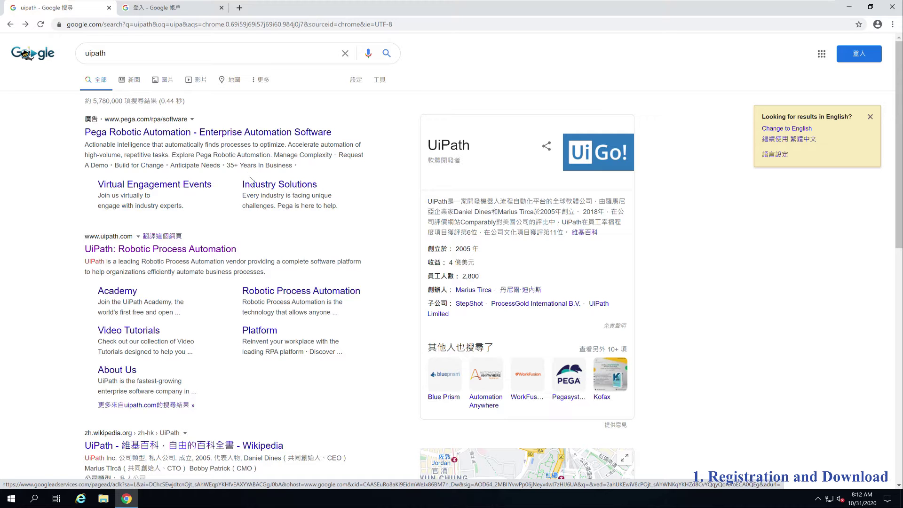
Step: Open the UiPath website and sign up for the free UiPath Platform with a Google account
click(147, 250)
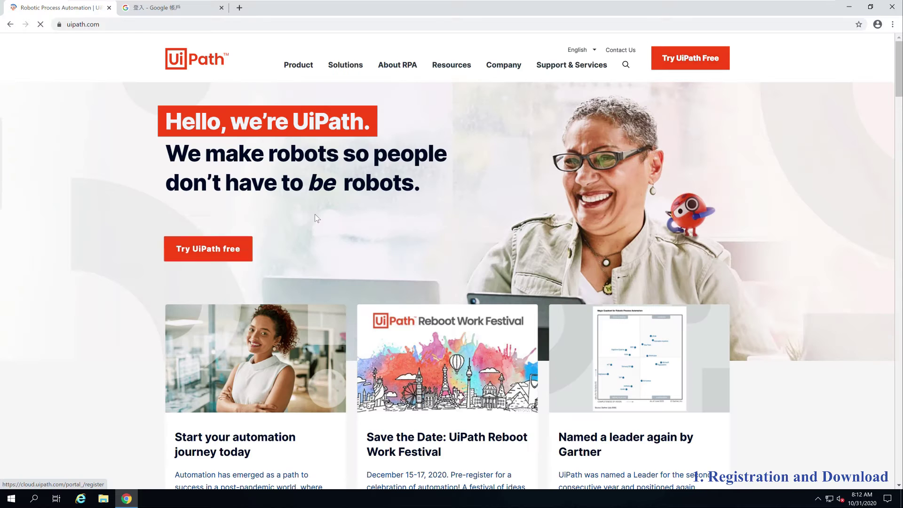
click(679, 61)
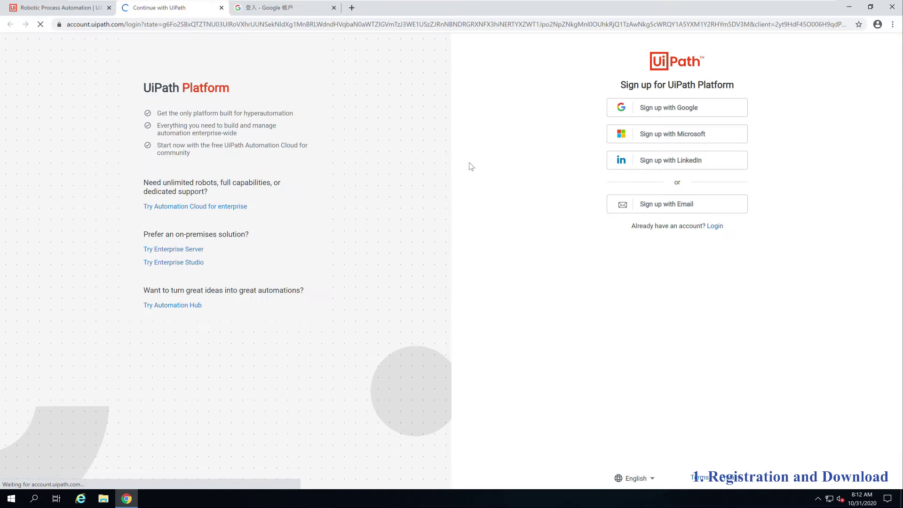
click(671, 108)
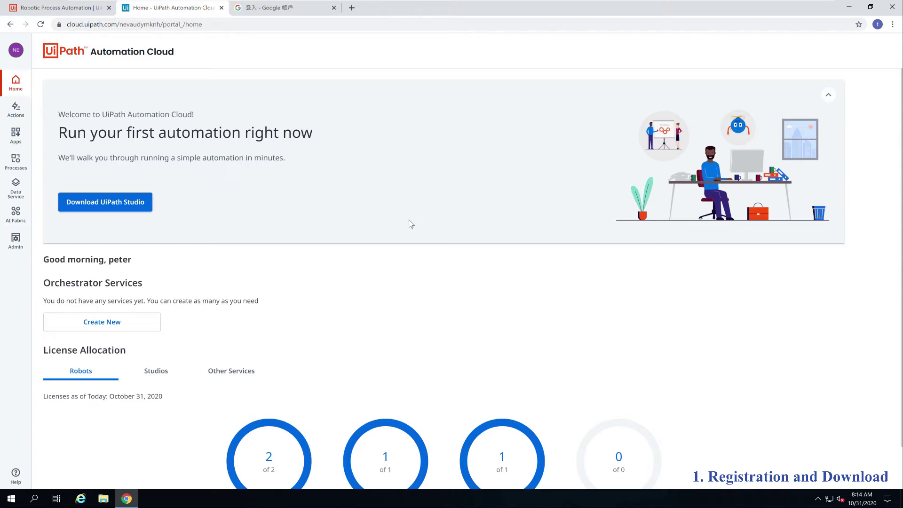
Step: Download UiPath Studio and launch the UiPathStudioSetup installer from the Downloads folder
click(114, 207)
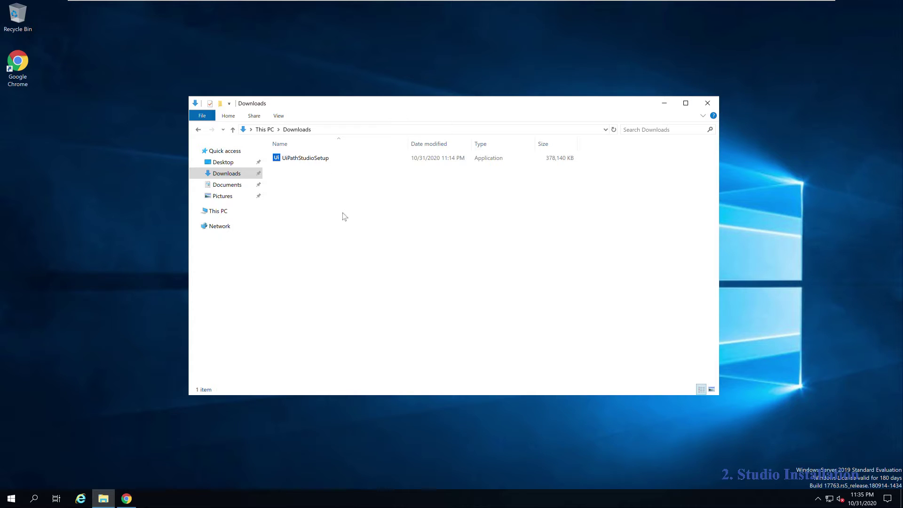
double_click(309, 160)
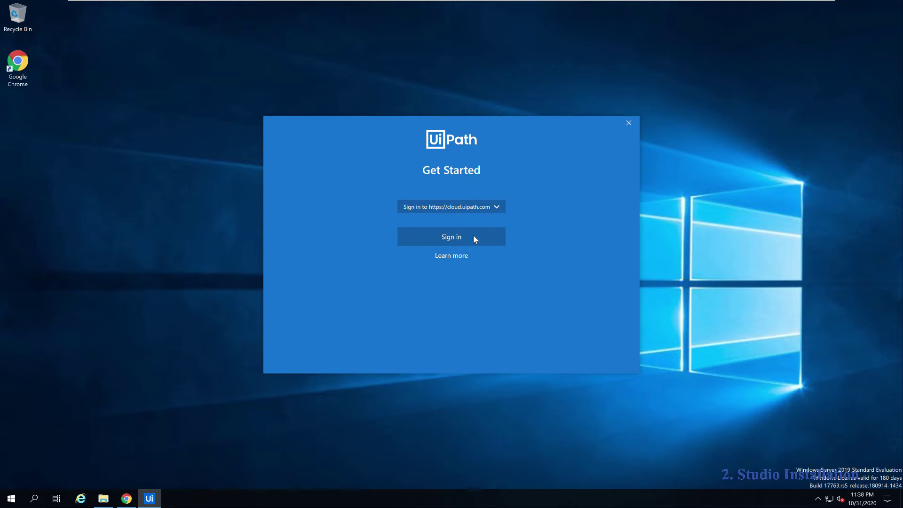
Step: Sign in to UiPath Studio through cloud.uipath.com and choose the UiPath Studio Pro profile, skipping the quick tutorial
click(457, 238)
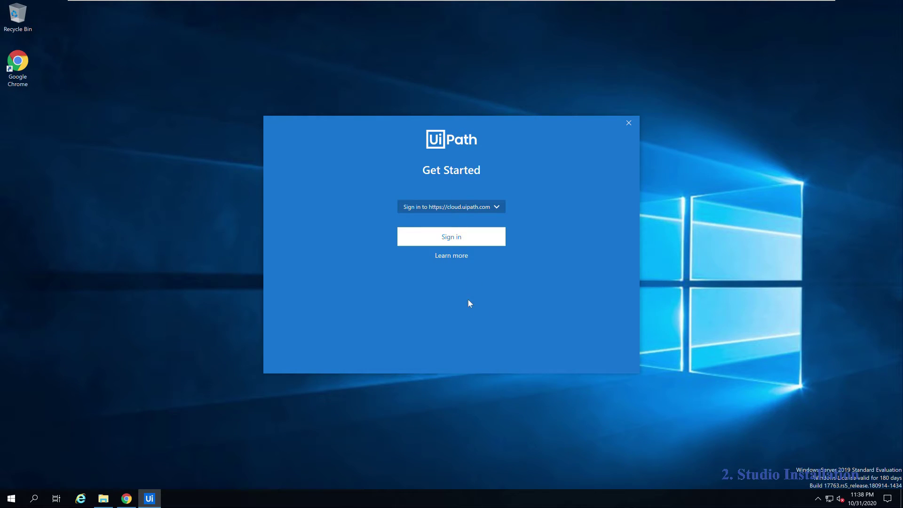
click(461, 237)
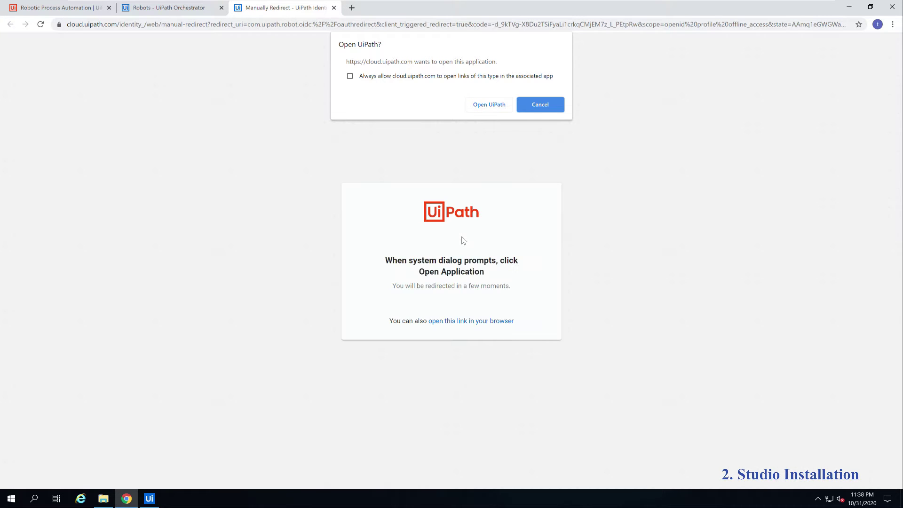
click(489, 104)
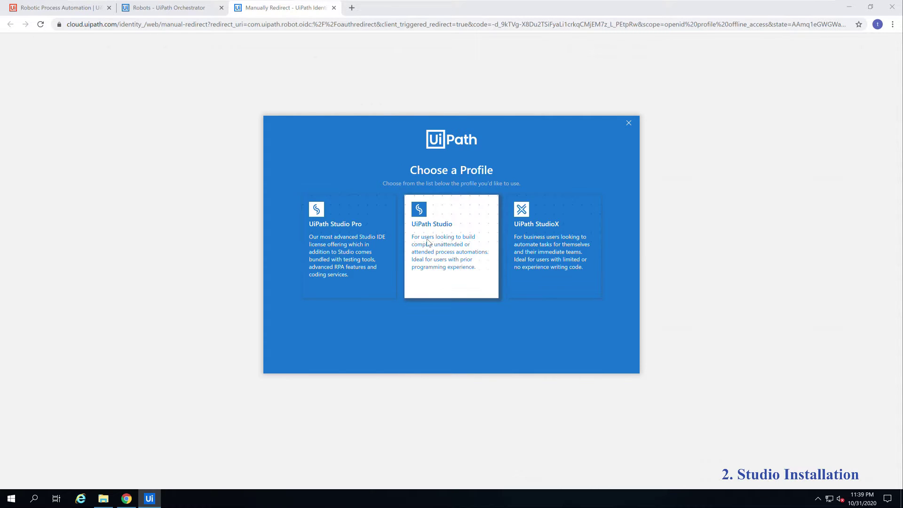
click(366, 244)
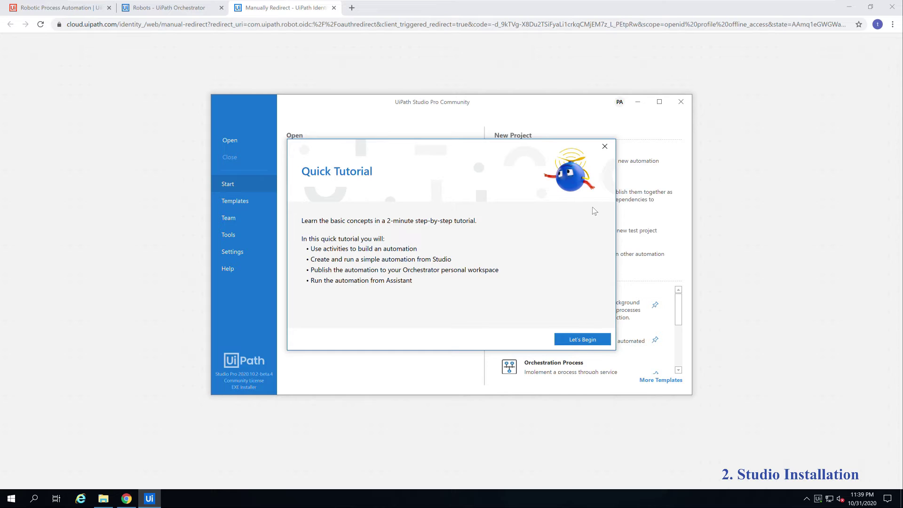
click(605, 146)
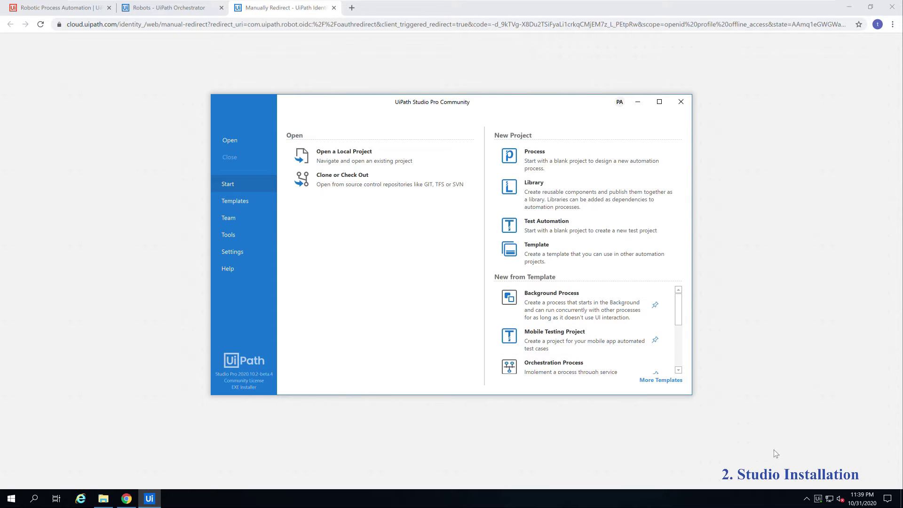
Step: Open UiPath Assistant and complete its welcome setup with the robot named neva_robot_1
click(818, 498)
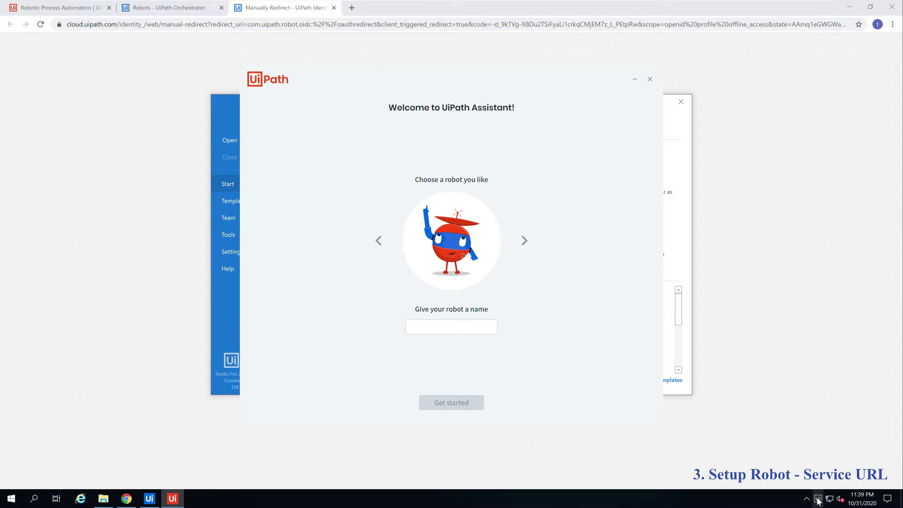
click(477, 329)
text(neva)
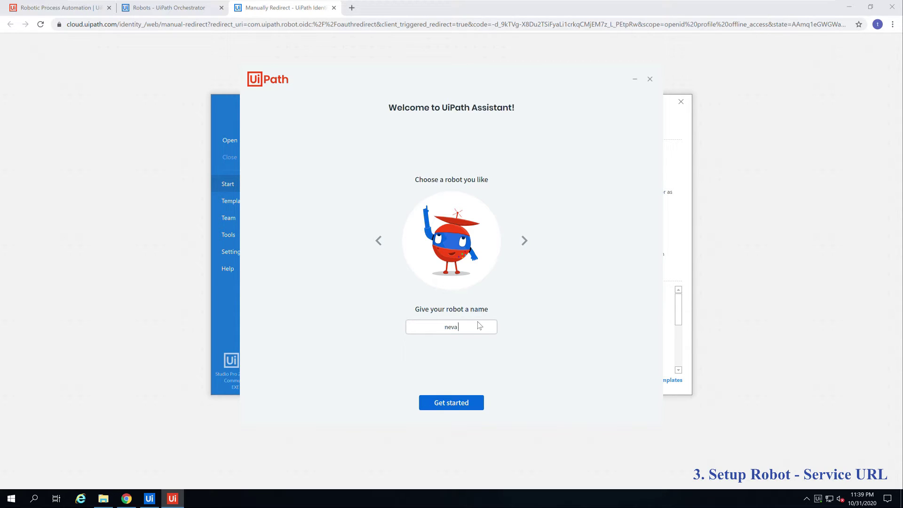
text(_robot)
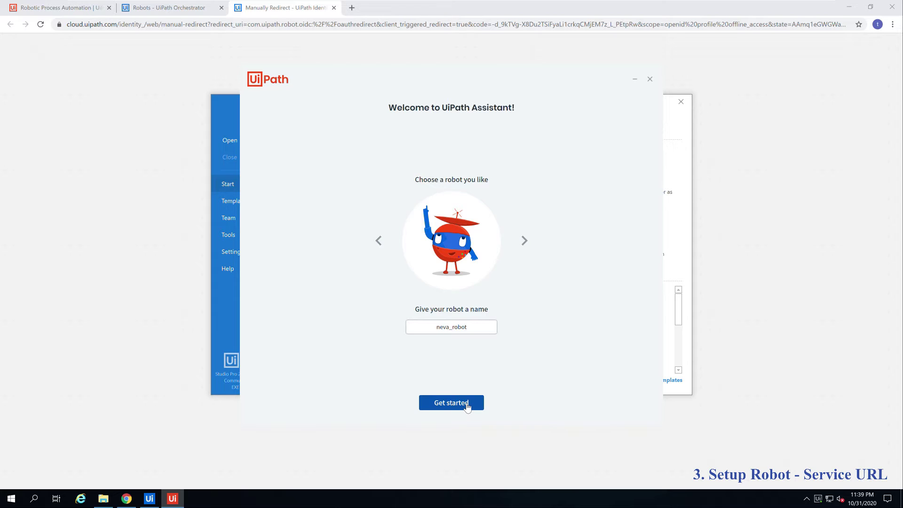
text(_1)
click(466, 405)
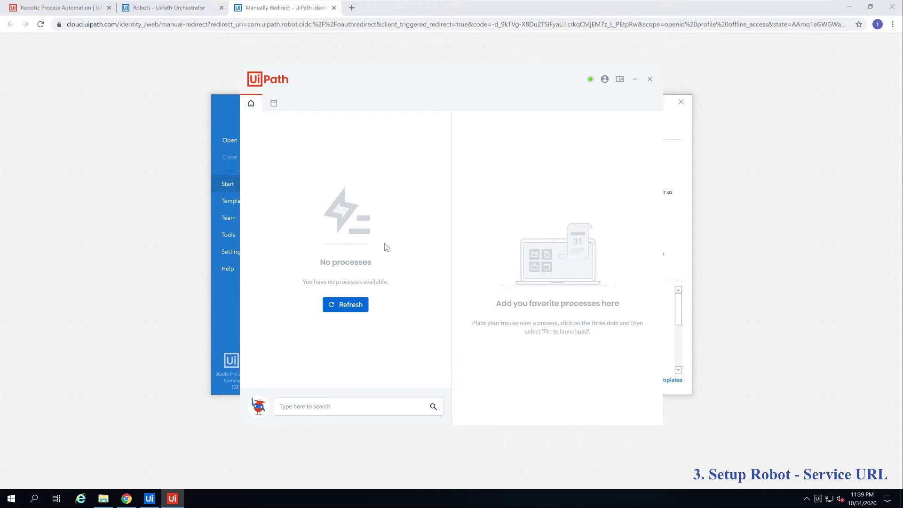
Step: Open the Orchestrator Settings in the UiPath Assistant preferences
click(609, 81)
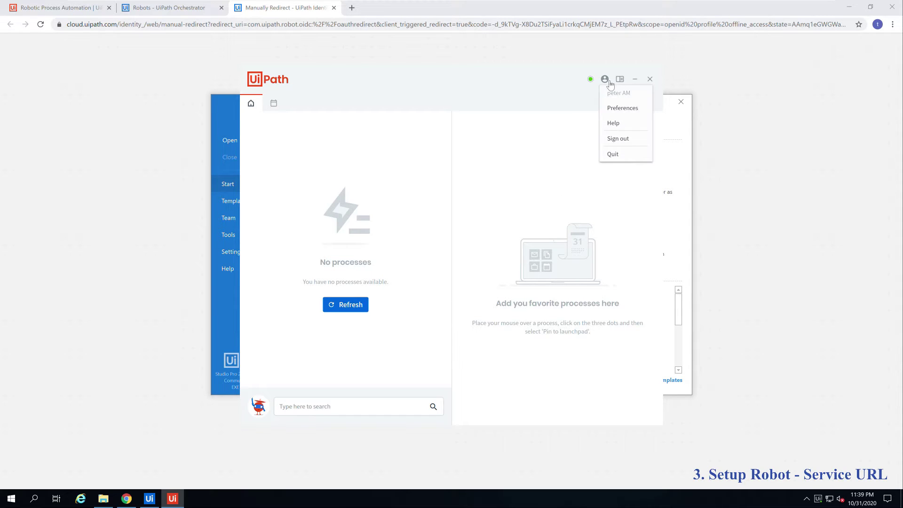
click(625, 110)
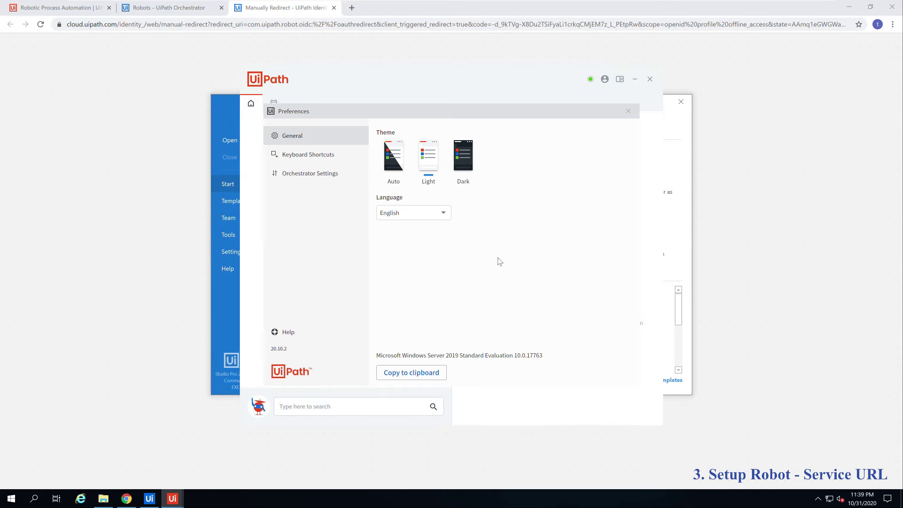
click(326, 173)
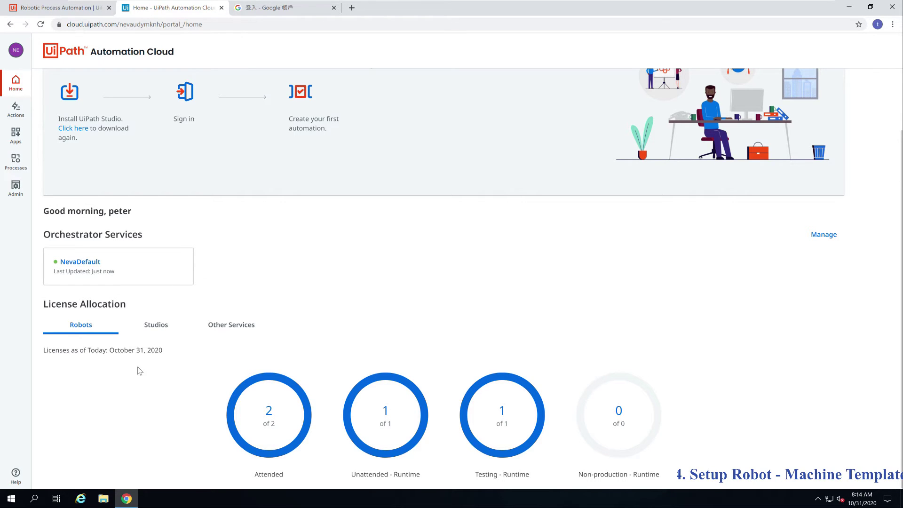
Step: Review the Studios and Other Services license allocation in Automation Cloud, and check the NevaDefault tenant's license configuration without changing it
click(154, 329)
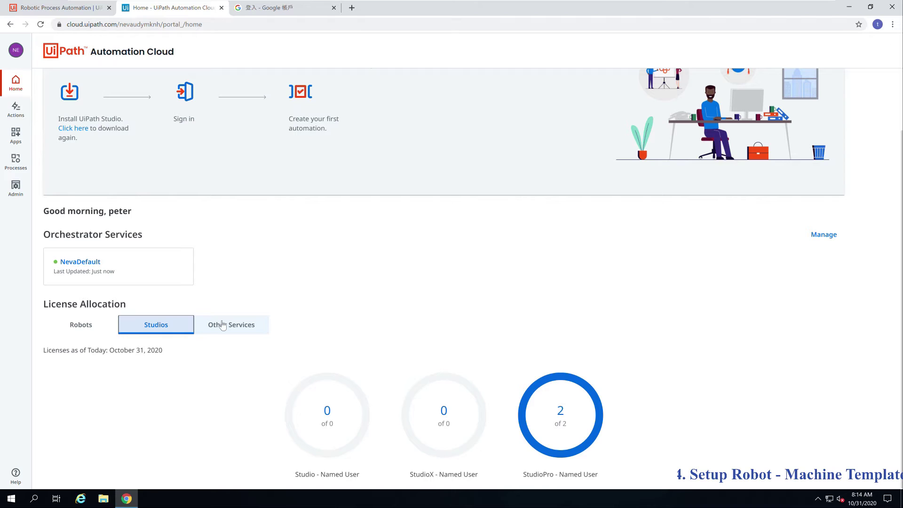
click(223, 326)
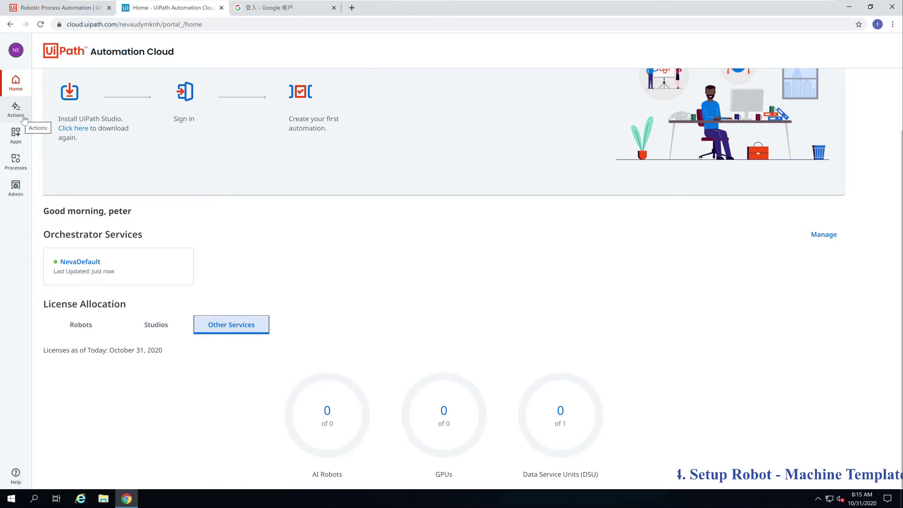
click(16, 187)
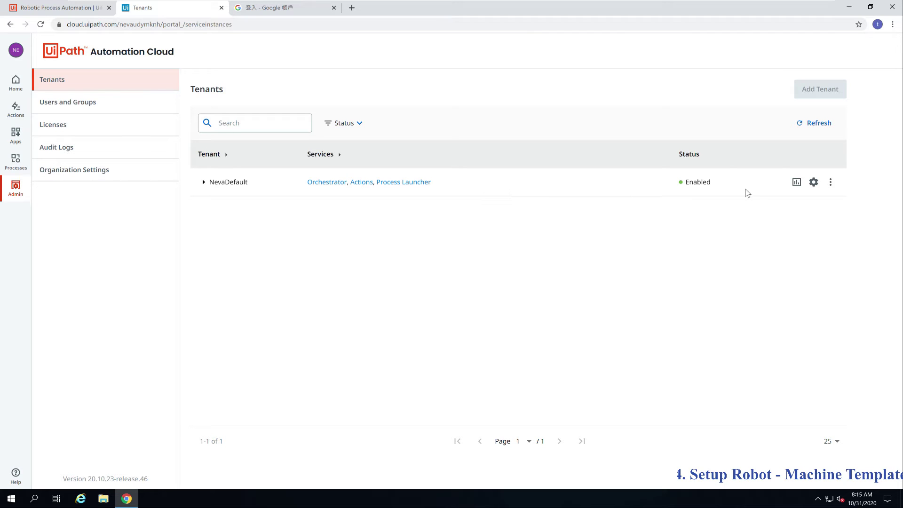
click(814, 182)
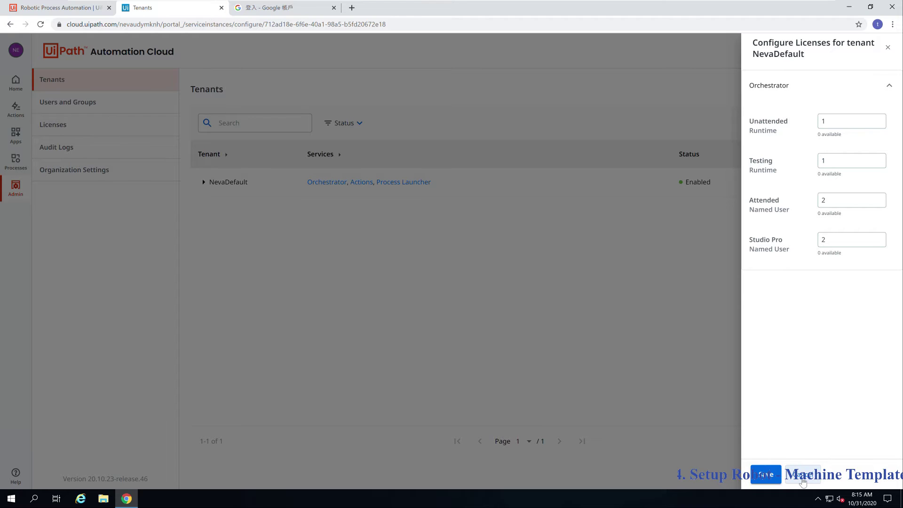
click(803, 479)
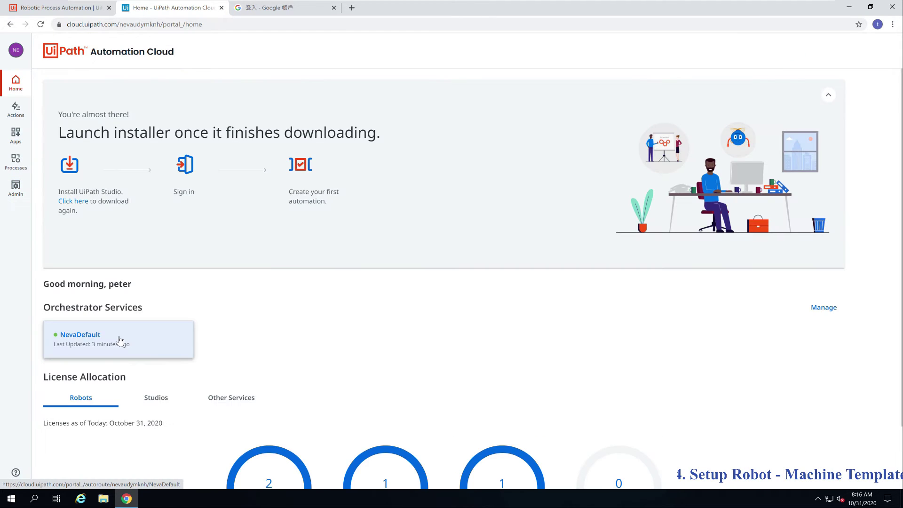
Step: Open the NevaDefault Orchestrator service and go through the whole introductory tour of the redesigned interface
click(120, 339)
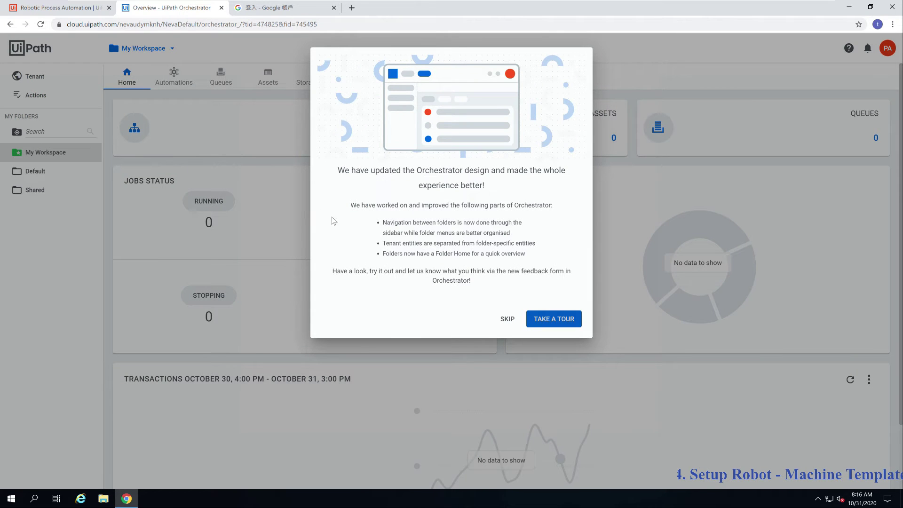
click(570, 325)
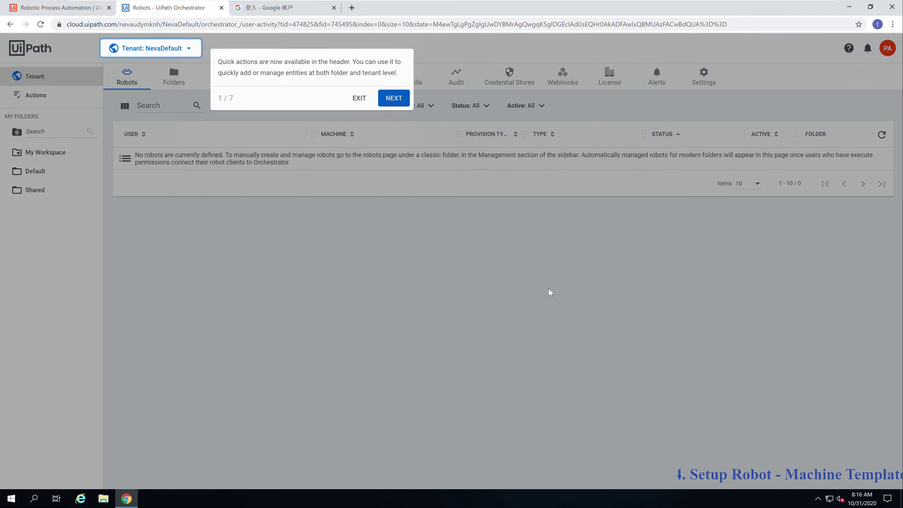
click(399, 96)
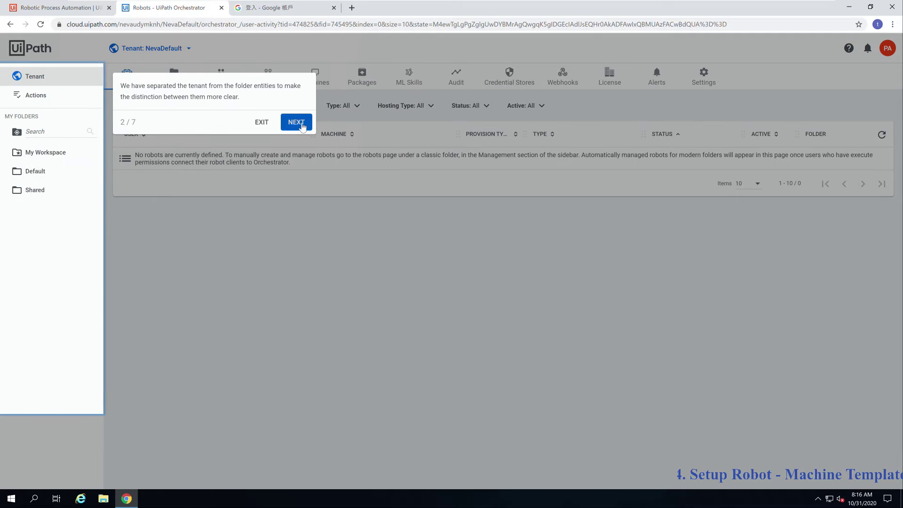
click(297, 123)
click(574, 164)
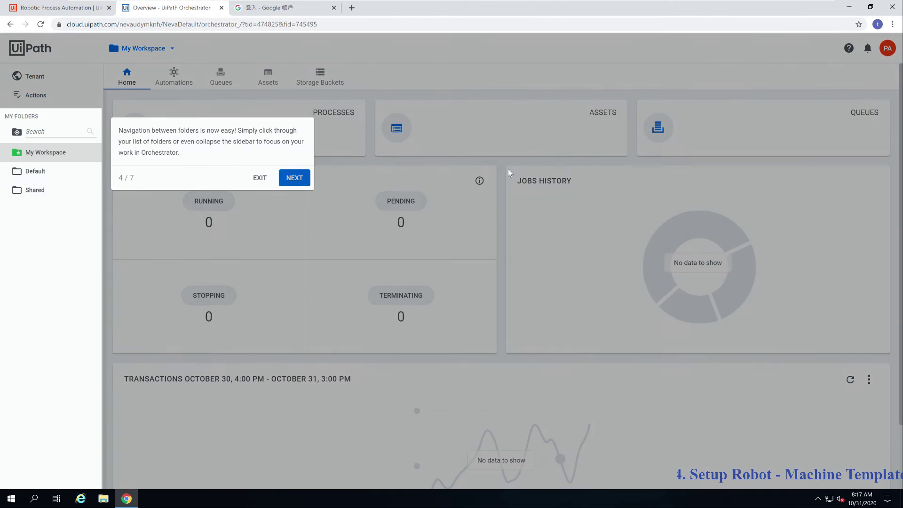
click(294, 179)
click(580, 160)
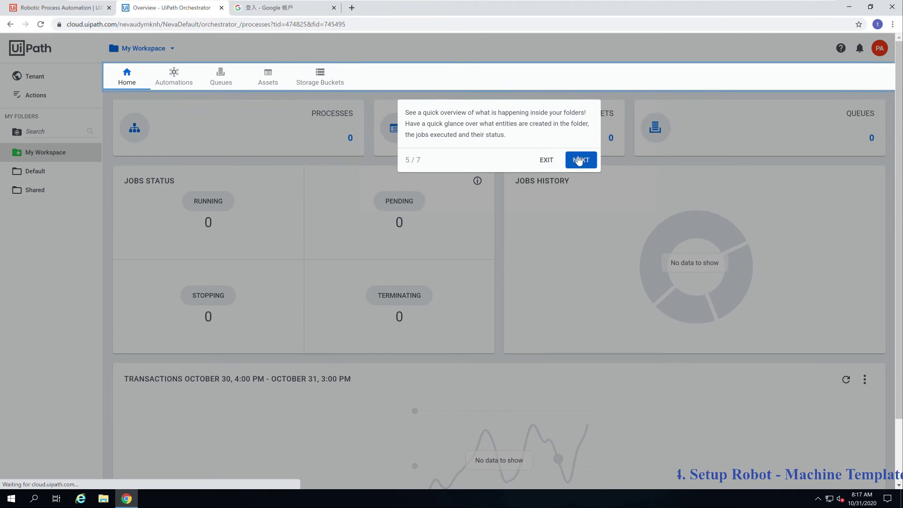
click(585, 185)
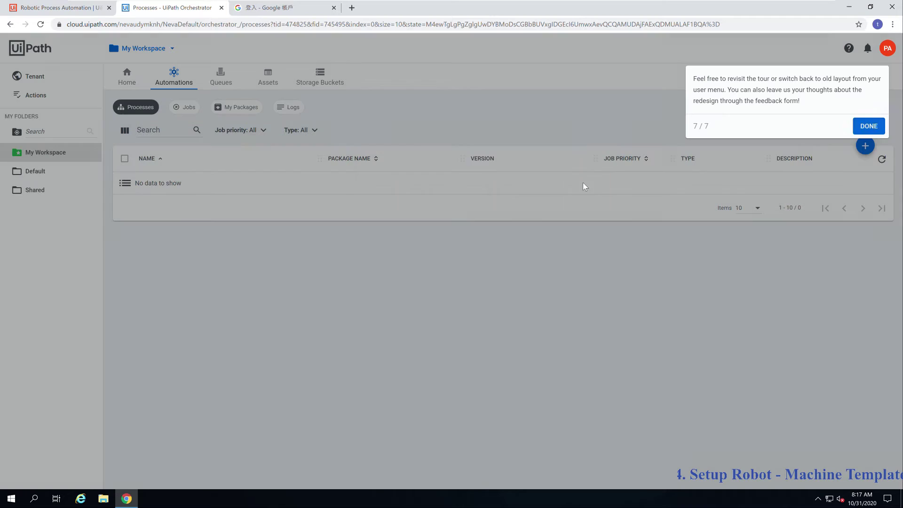
click(869, 126)
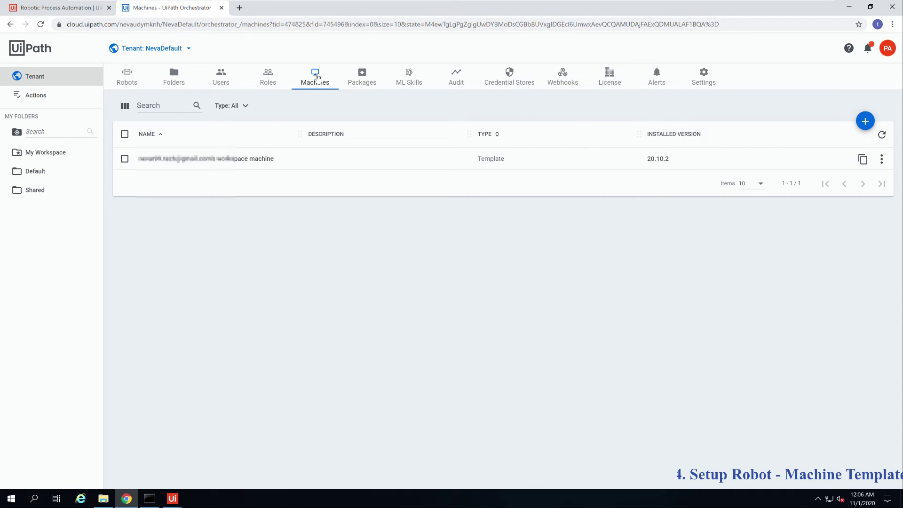
Step: Start adding a standard machine to the NevaDefault tenant in Orchestrator
click(317, 76)
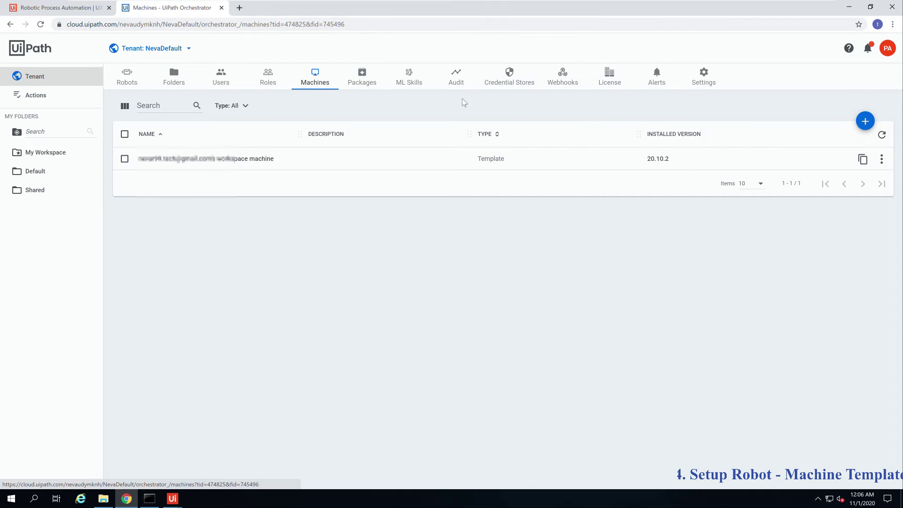
click(864, 122)
click(818, 122)
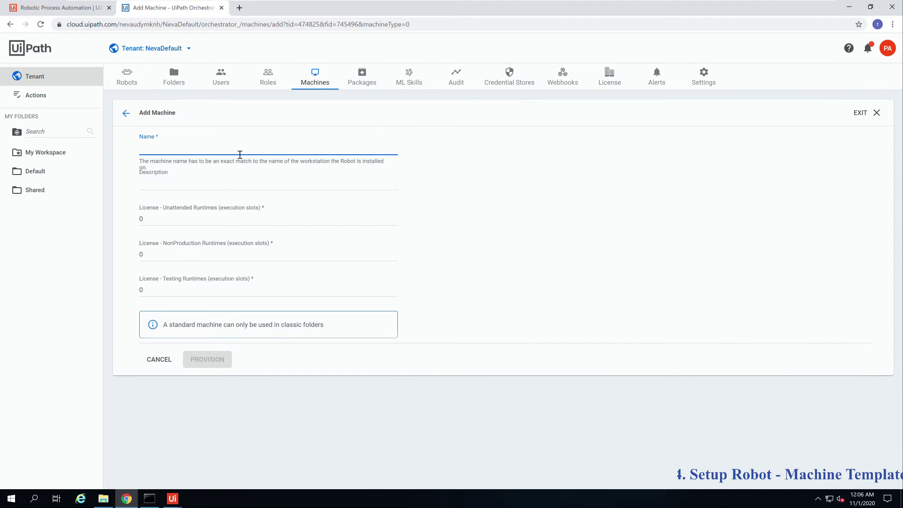
Step: Close the existing Command Prompt, open a new one, run hostname and copy the returned machine name
mouse_move(151, 491)
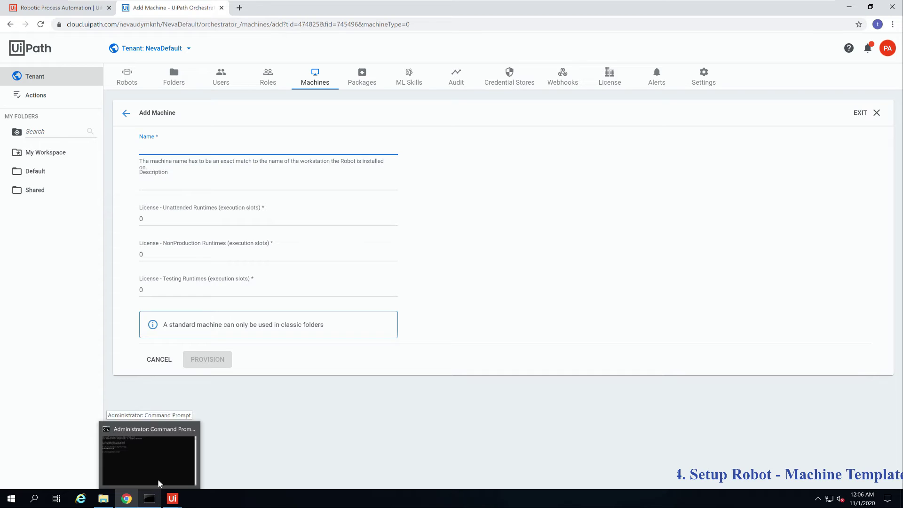
click(195, 428)
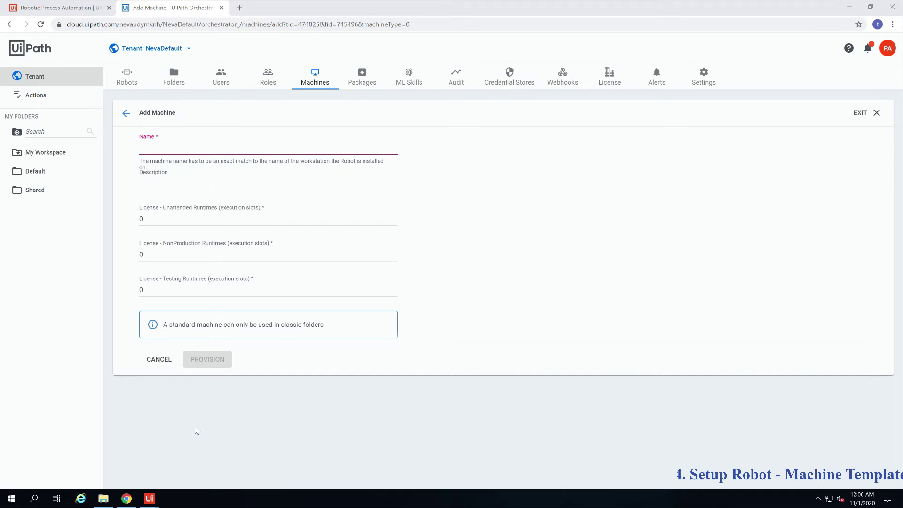
click(10, 499)
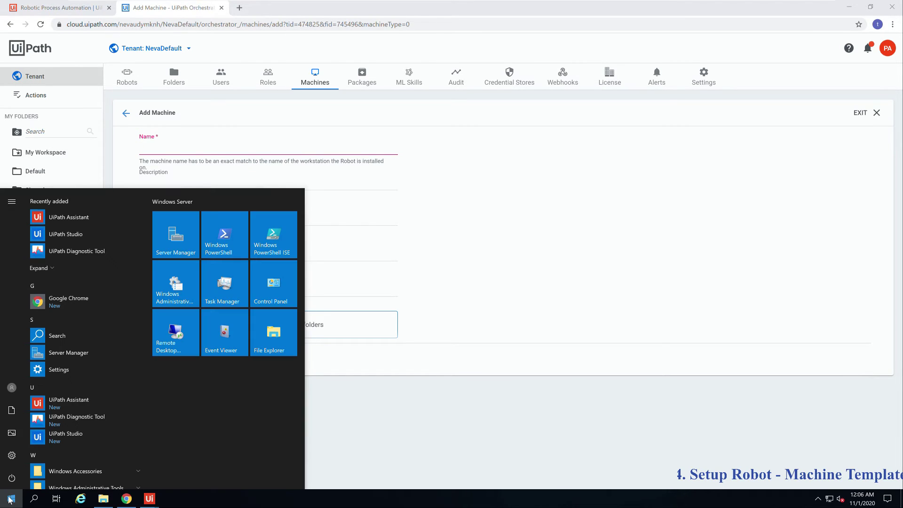
text(cmd)
key(Return)
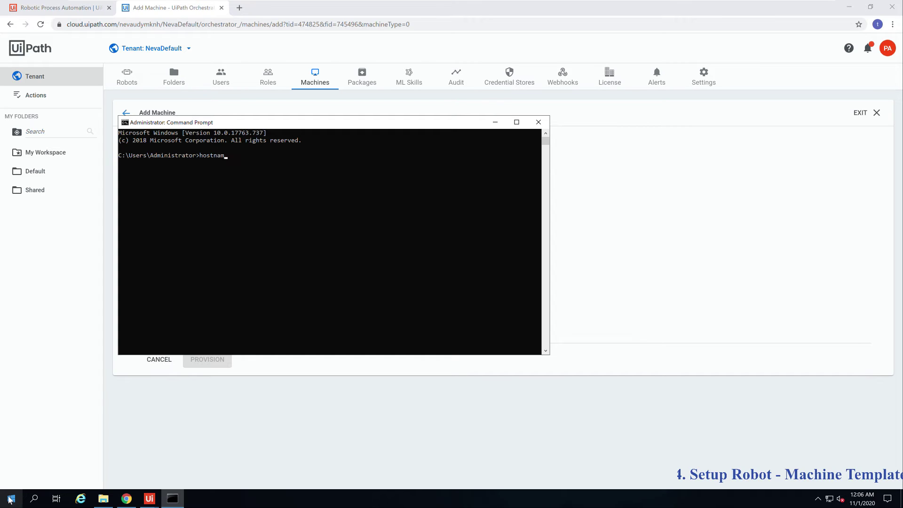
text(hostname)
key(Return)
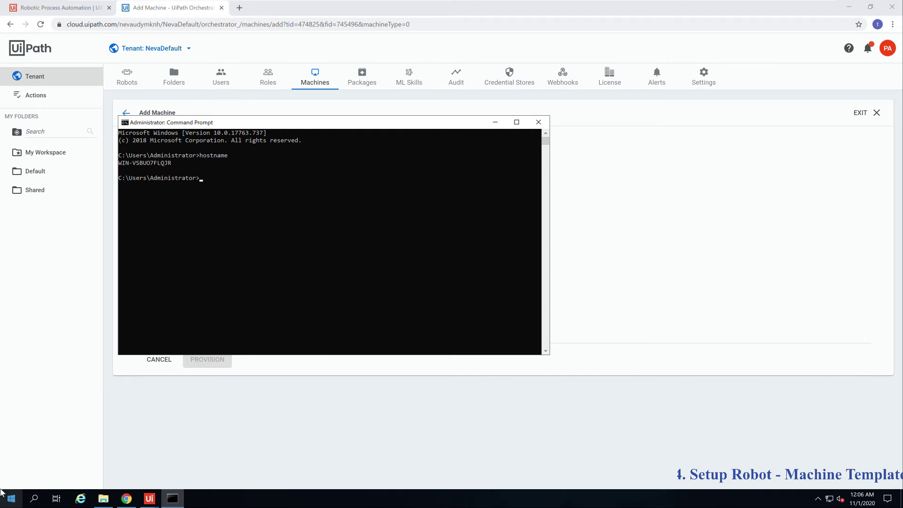
drag(119, 163, 170, 162)
key(ctrl+c)
Step: Provision the standard machine with the copied host name WIN-VSBUO7FLQJR and 1 unattended runtime
click(630, 179)
click(224, 155)
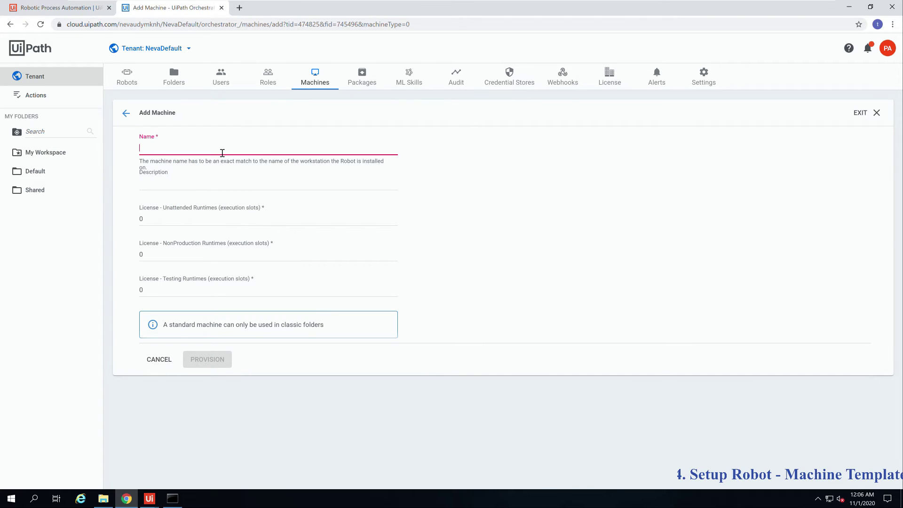
key(ctrl+v)
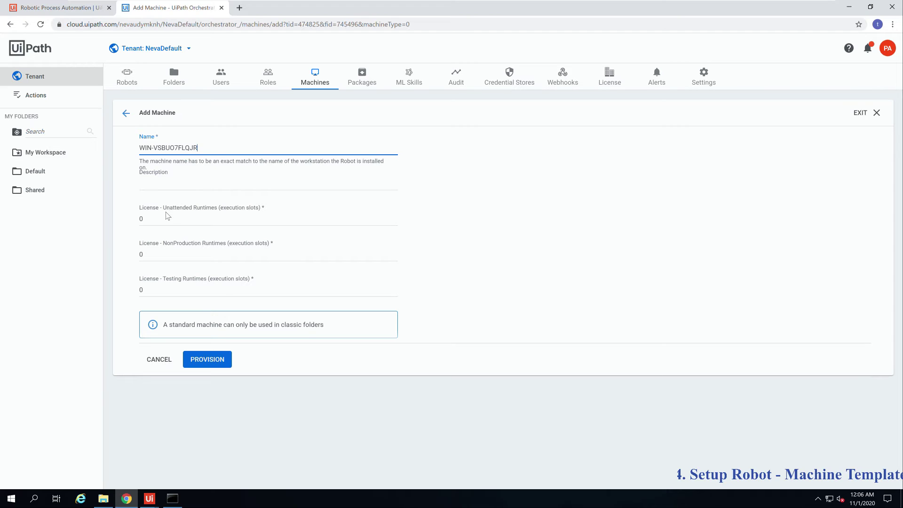
click(168, 219)
key(BackSpace)
text(1)
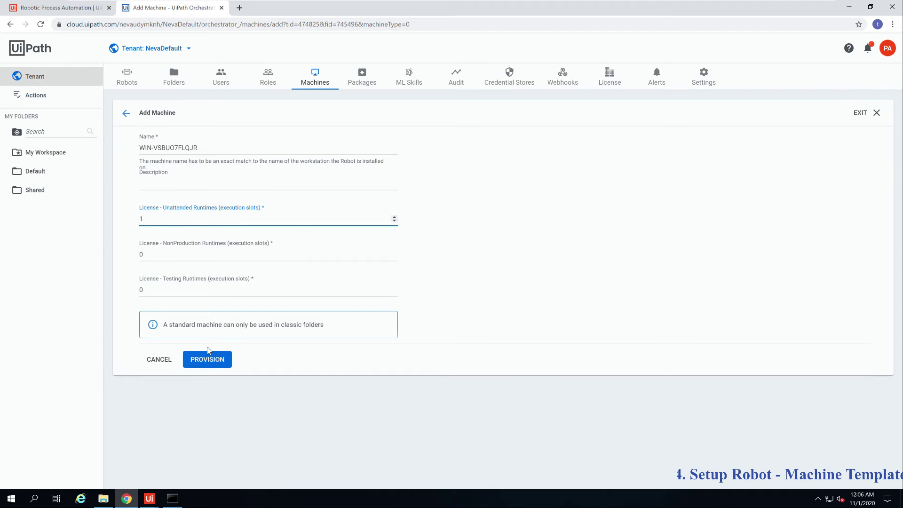
click(209, 359)
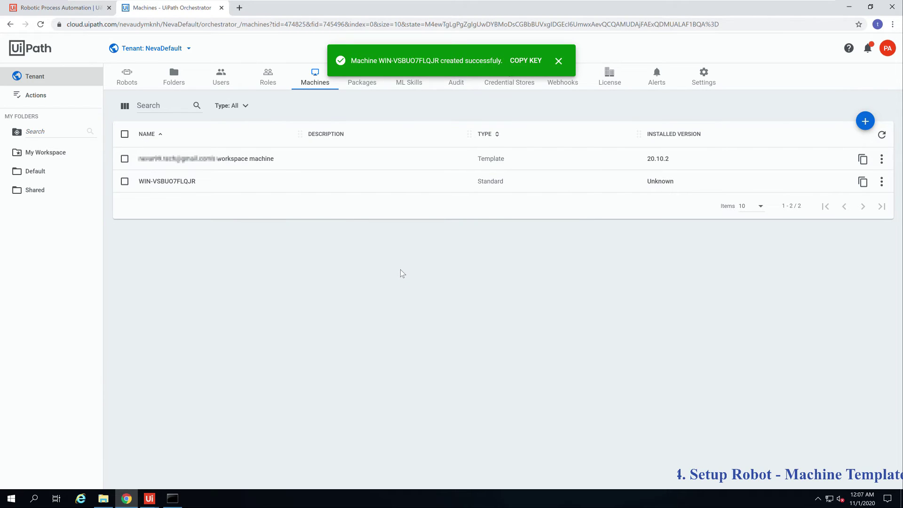
Step: Start creating a standard robot in the Default folder
click(78, 175)
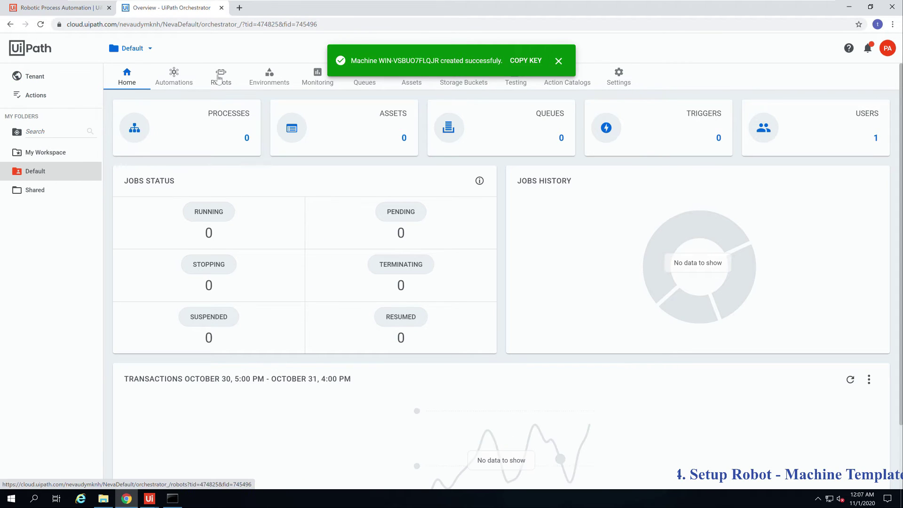
click(221, 76)
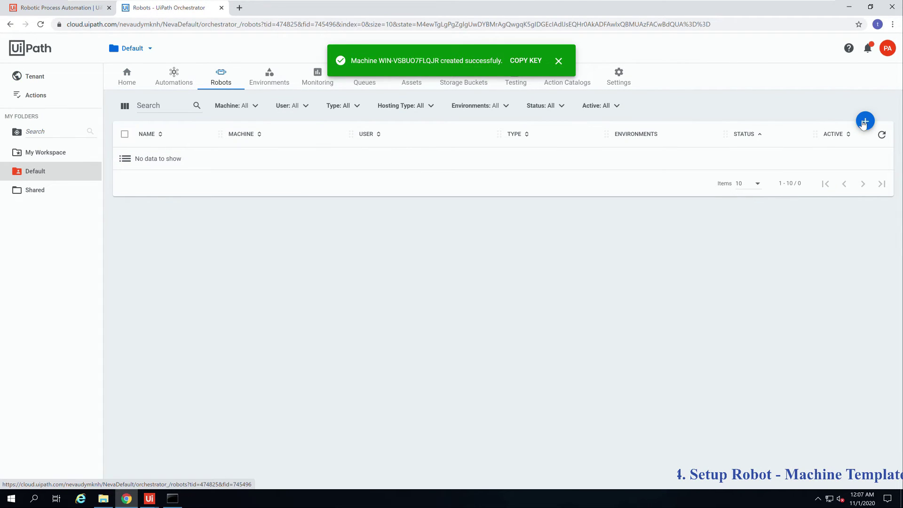
click(866, 121)
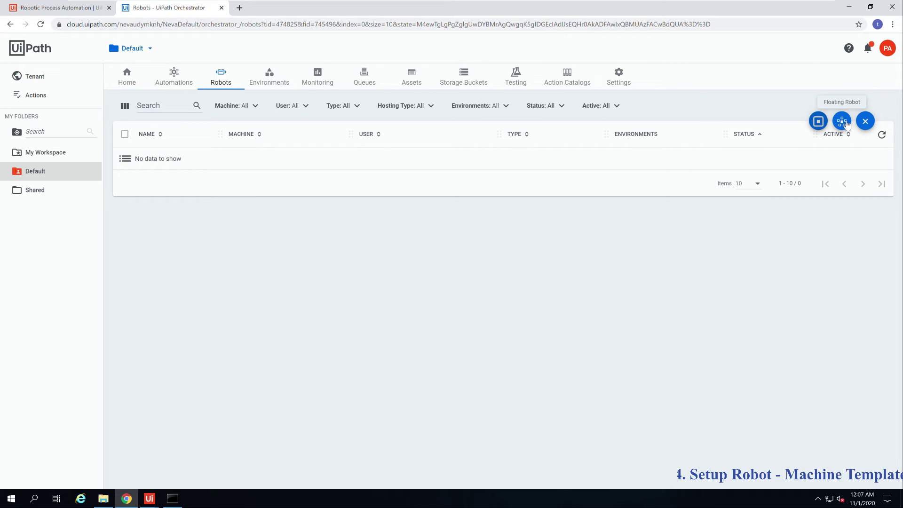
click(818, 121)
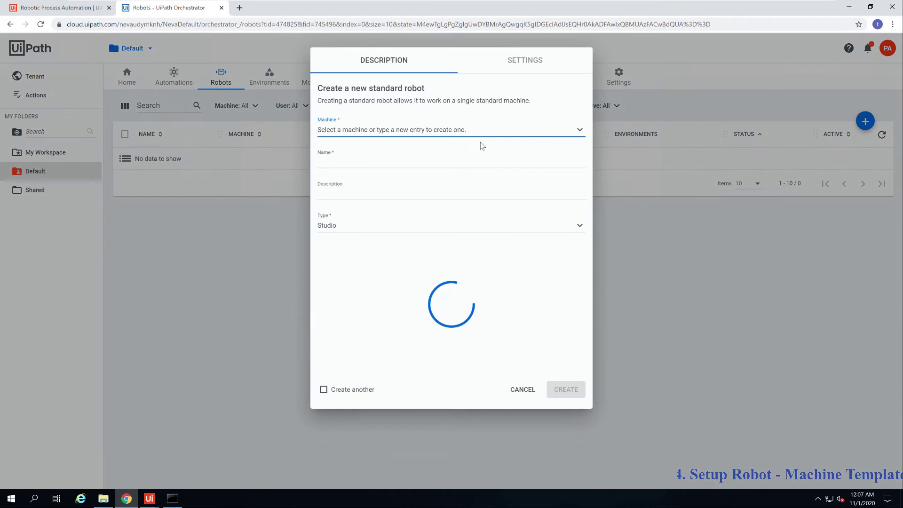
Step: Assign the new robot to machine WIN-VSBUO7FLQJR, name it Robot_1 and set its type to StudioPro
click(450, 130)
click(426, 146)
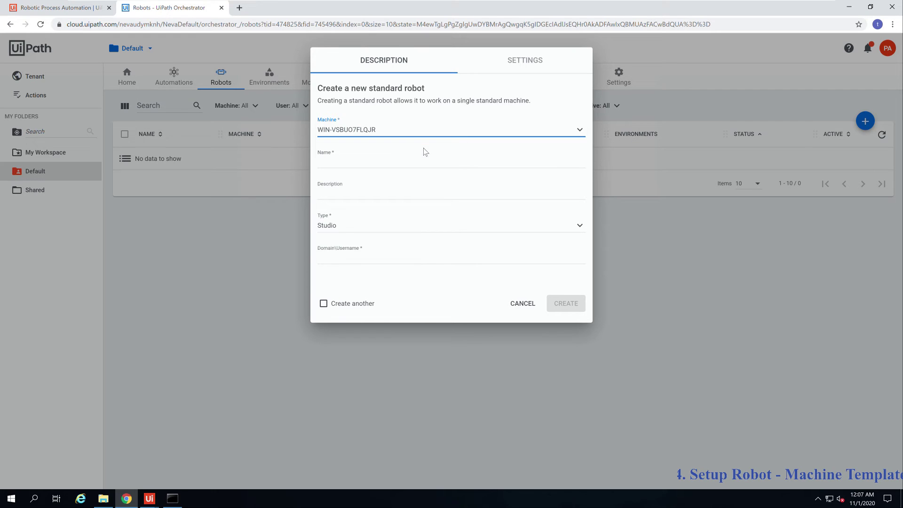
click(401, 165)
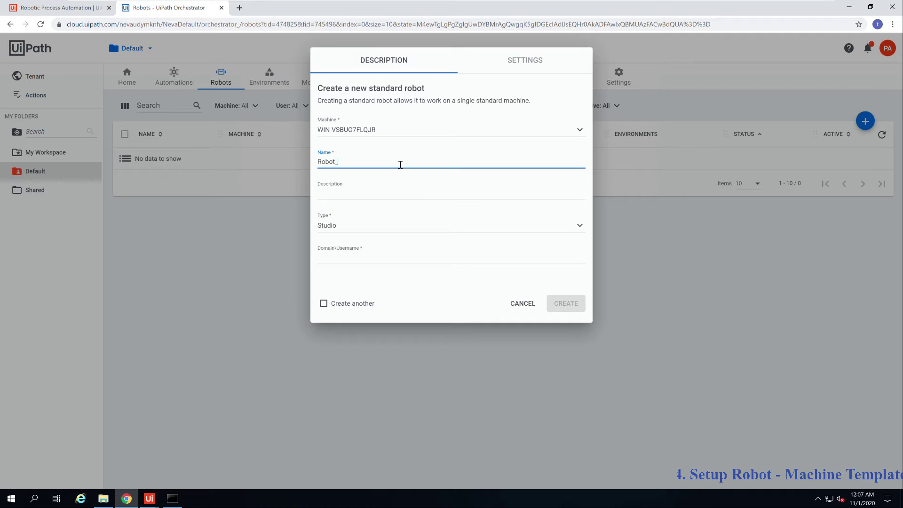
click(373, 226)
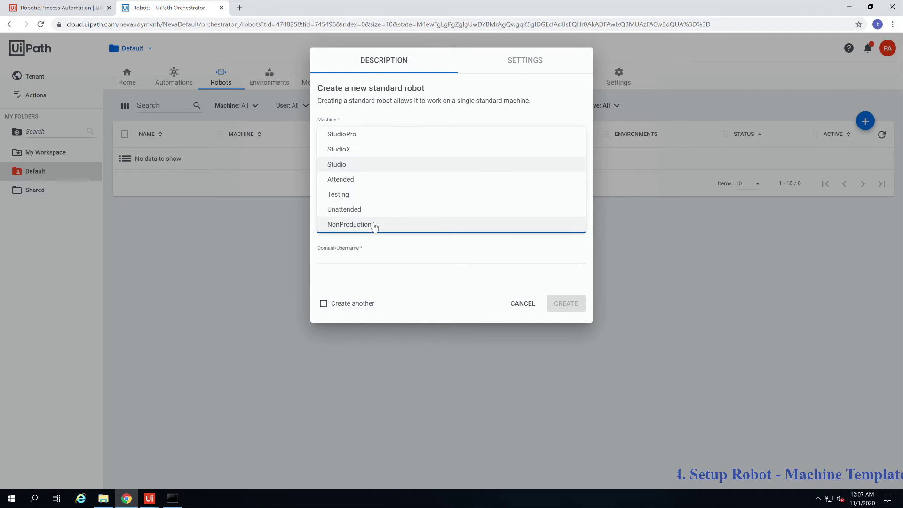
click(365, 136)
Step: Run whoami in Command Prompt and copy the returned domain and username
click(372, 258)
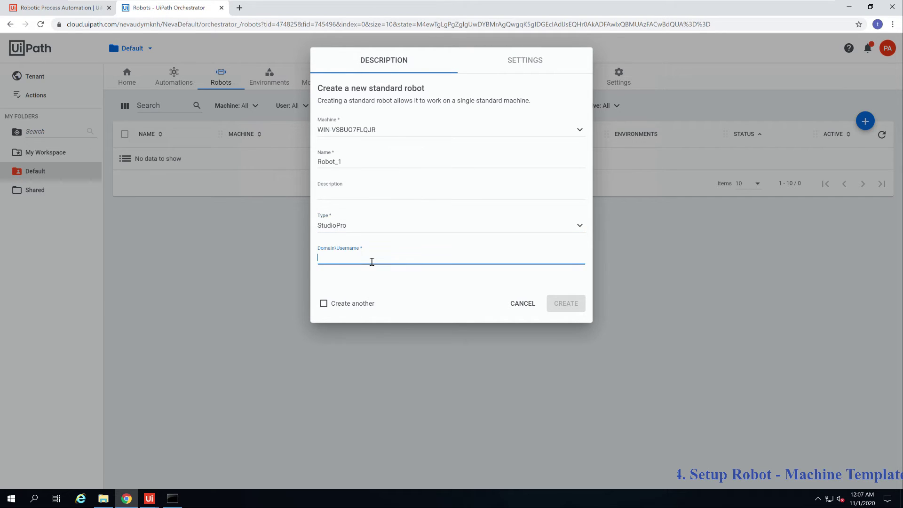
click(173, 499)
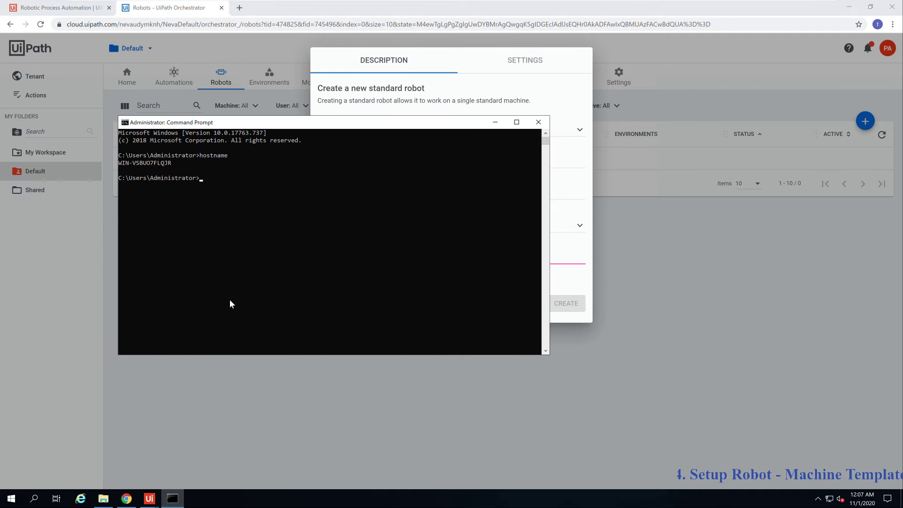
text(whoami)
key(Return)
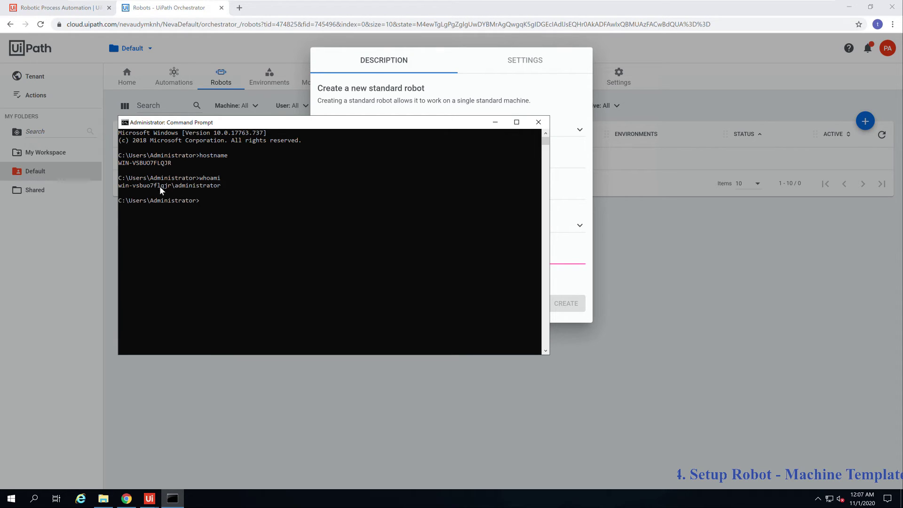
drag(120, 184, 221, 189)
key(ctrl+c)
Step: Paste the copied domain and username into the robot's Domain\Username field and create the robot
click(495, 121)
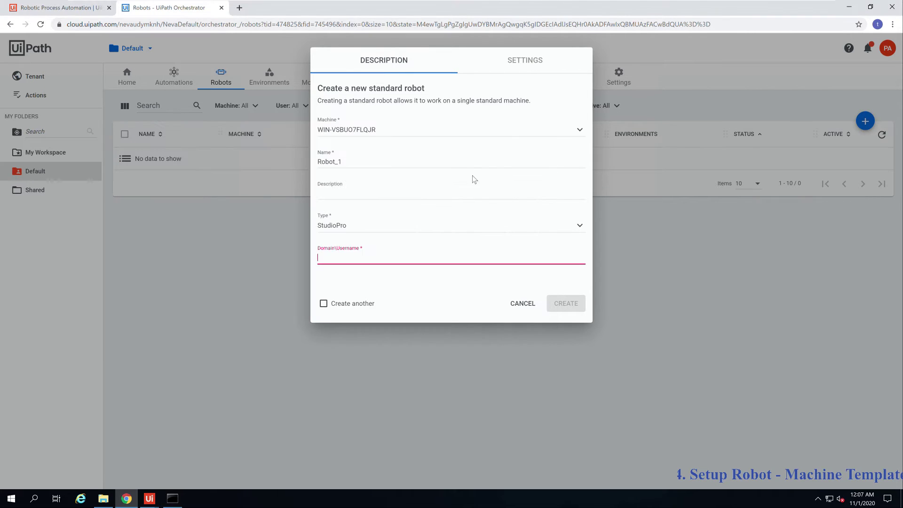
key(ctrl+v)
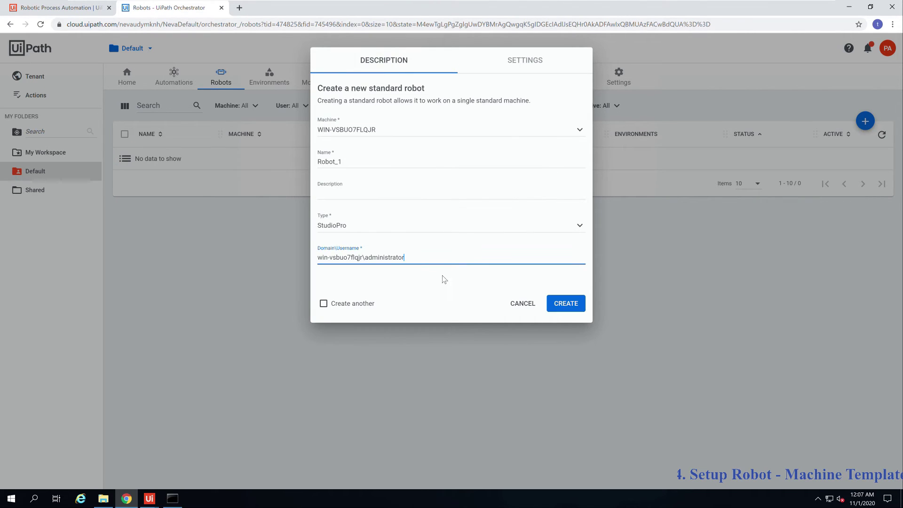
click(564, 305)
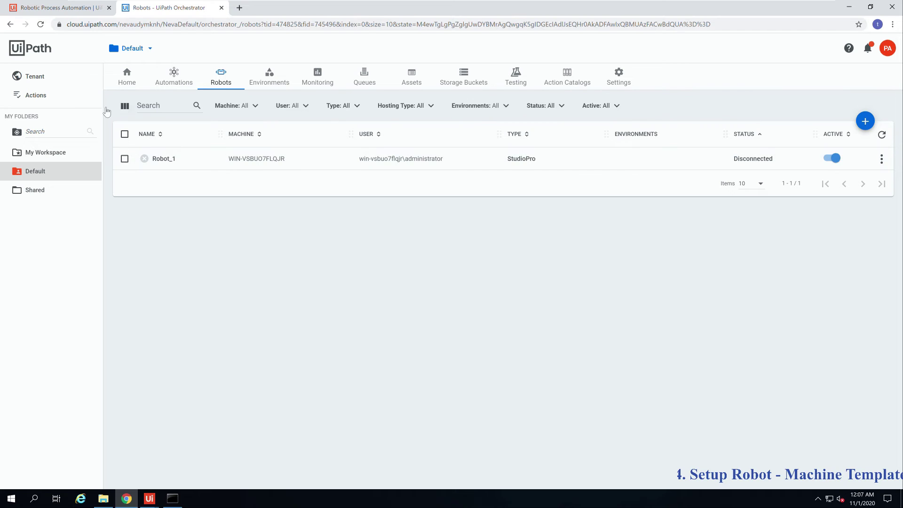
Step: Copy the machine key of WIN-VSBUO7FLQJR from the tenant's machine list
click(33, 76)
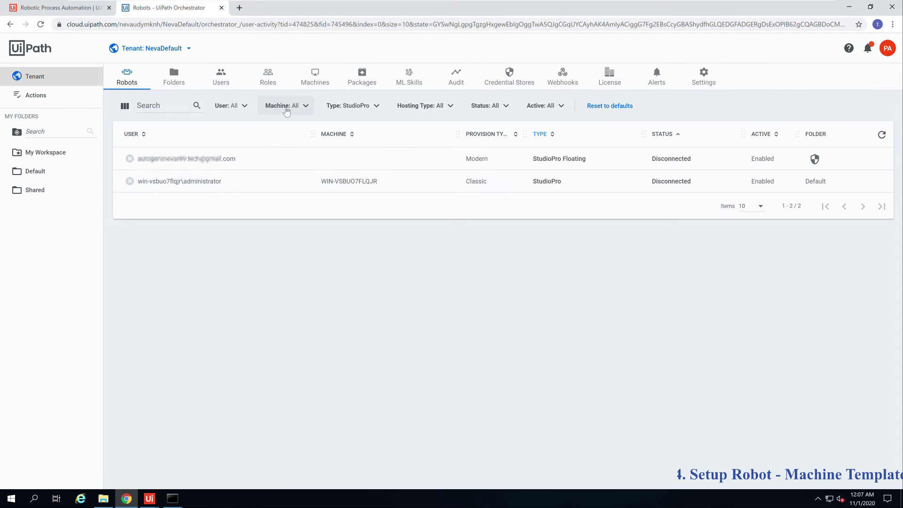
click(315, 79)
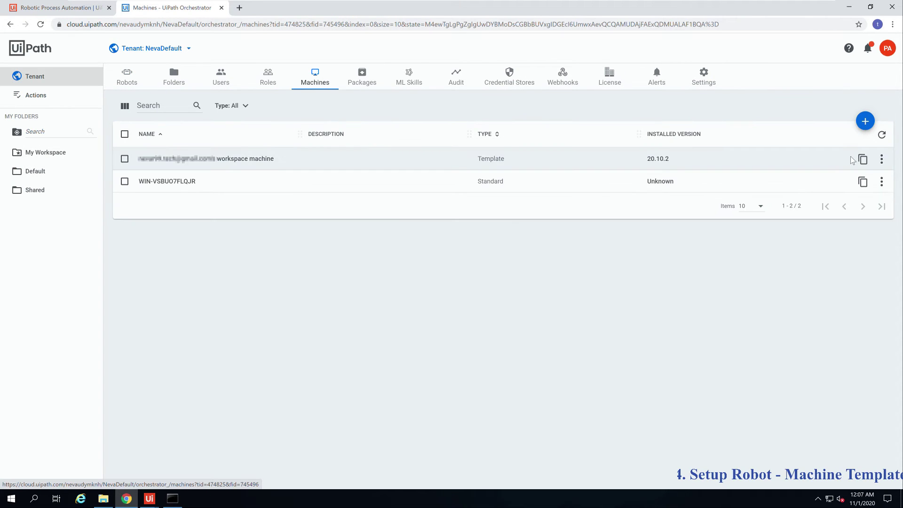
click(863, 184)
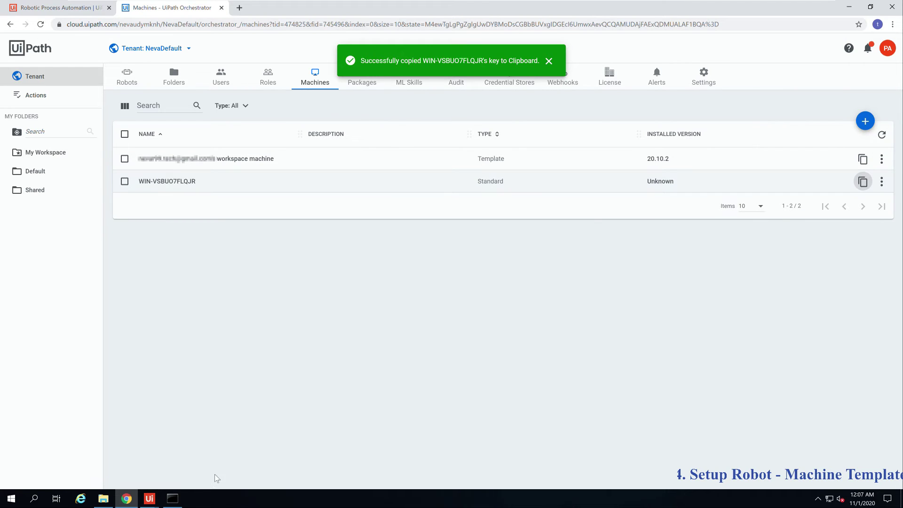
Step: Switch to the UiPath Assistant preferences, set the connection type to Machine Key and paste the copied key into the Machine Key field
click(176, 502)
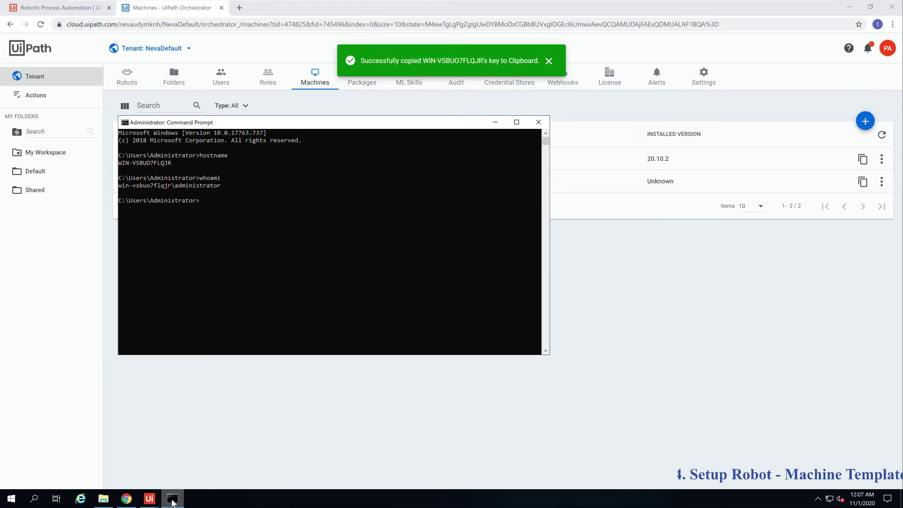
click(173, 500)
mouse_move(157, 502)
click(200, 449)
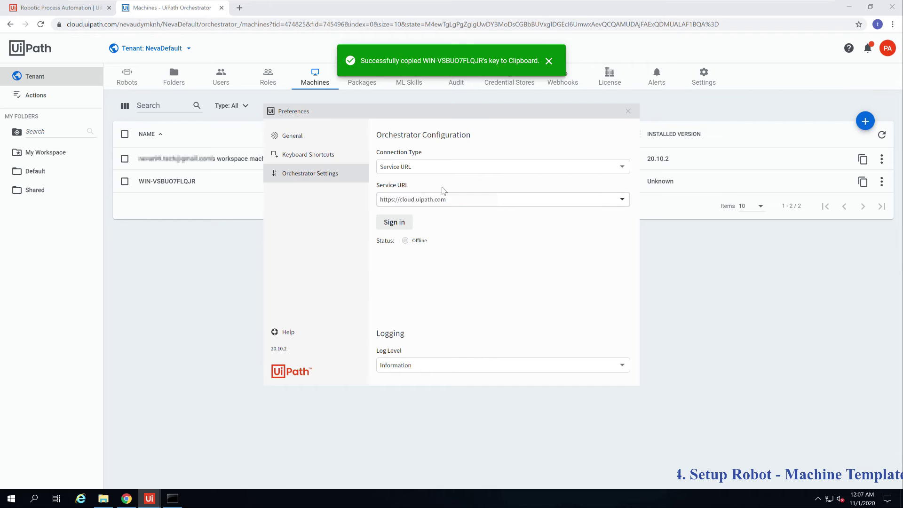
click(438, 168)
click(425, 197)
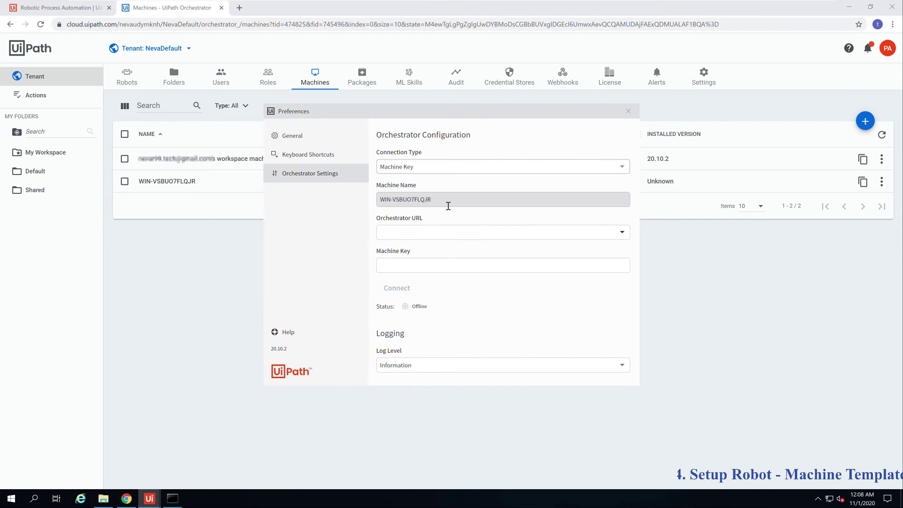
click(436, 270)
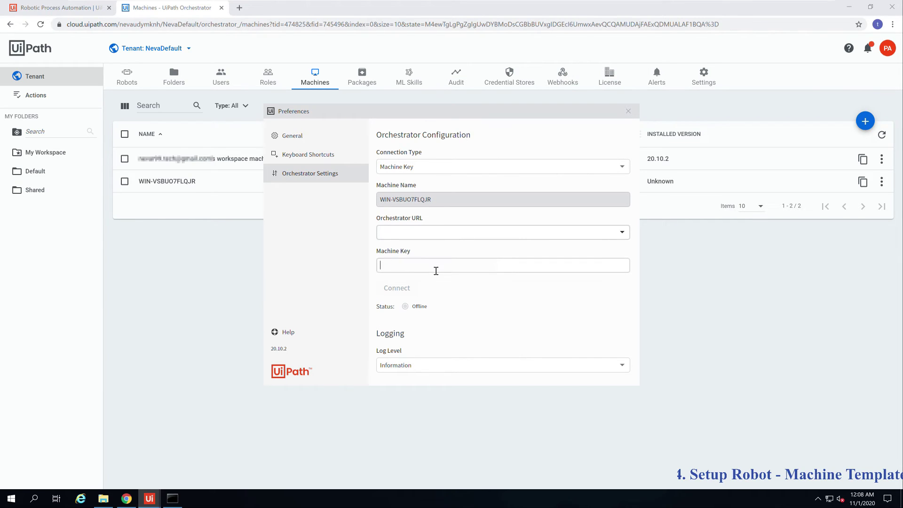
key(ctrl+v)
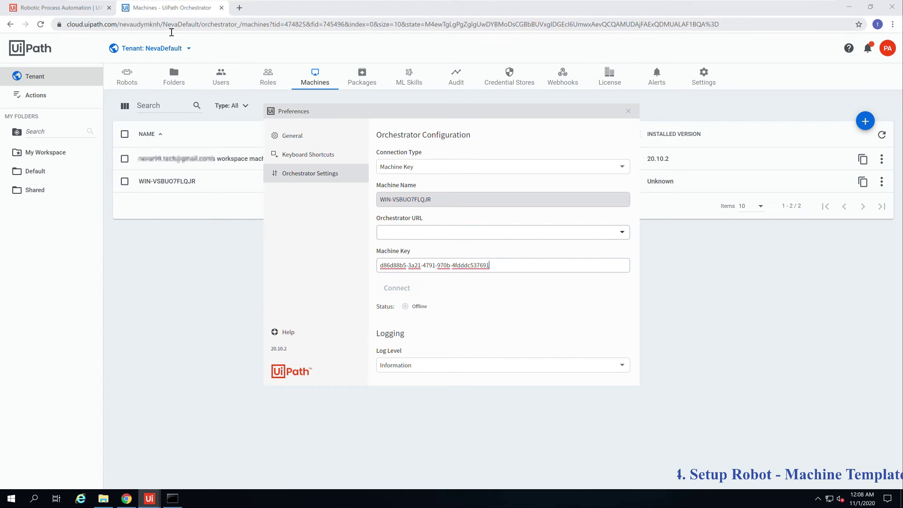
Step: Copy the browser address up to NevaDefault and paste it as the Orchestrator URL in the UiPath Assistant preferences
click(202, 28)
click(204, 27)
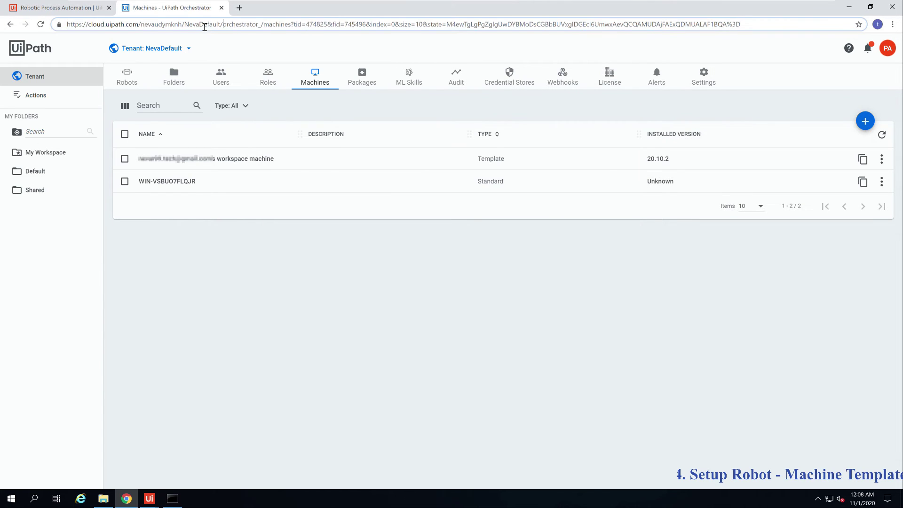
drag(221, 27, 37, 28)
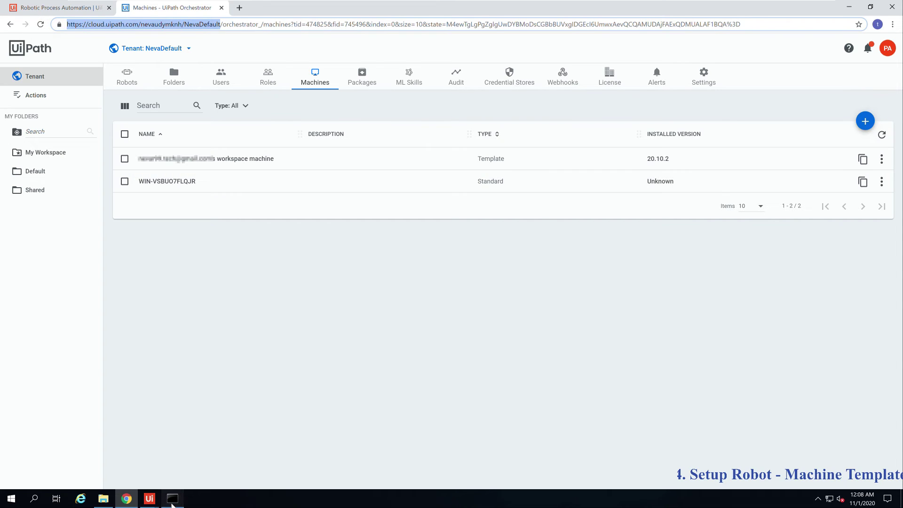
click(172, 497)
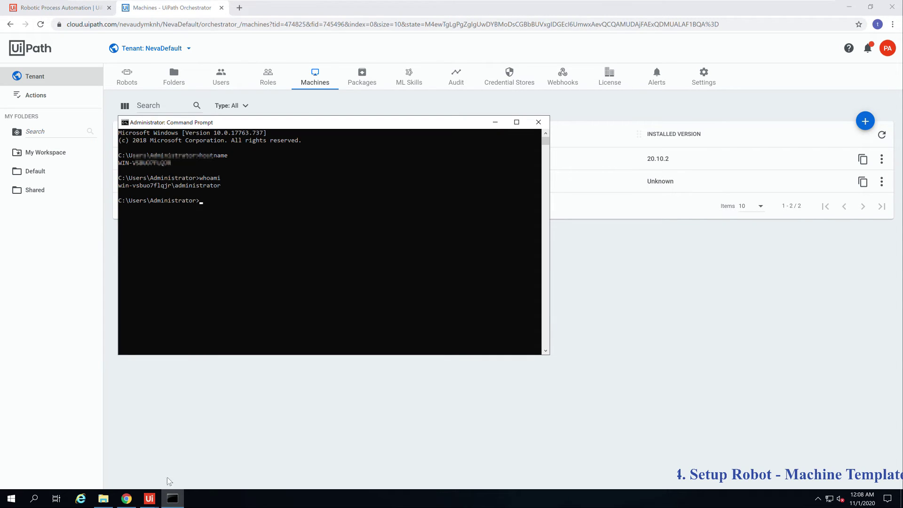
click(172, 497)
mouse_move(149, 498)
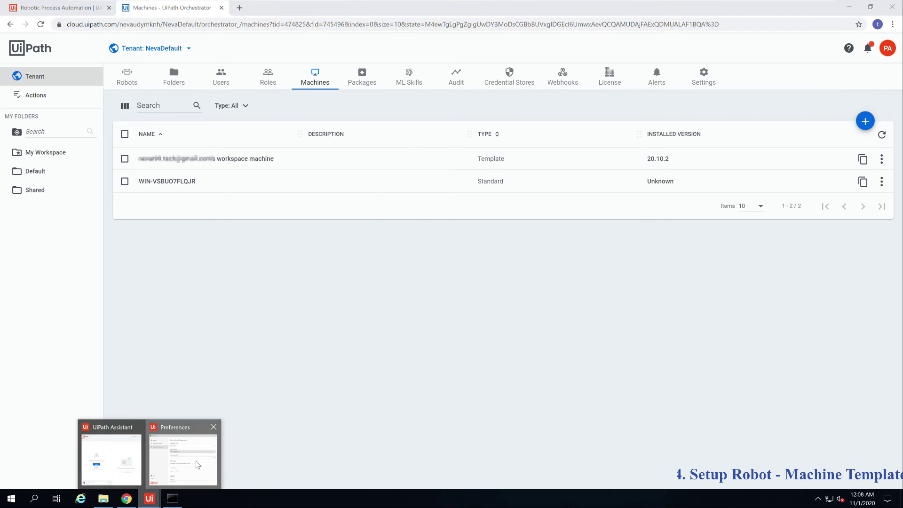
click(197, 463)
click(427, 232)
key(ctrl+v)
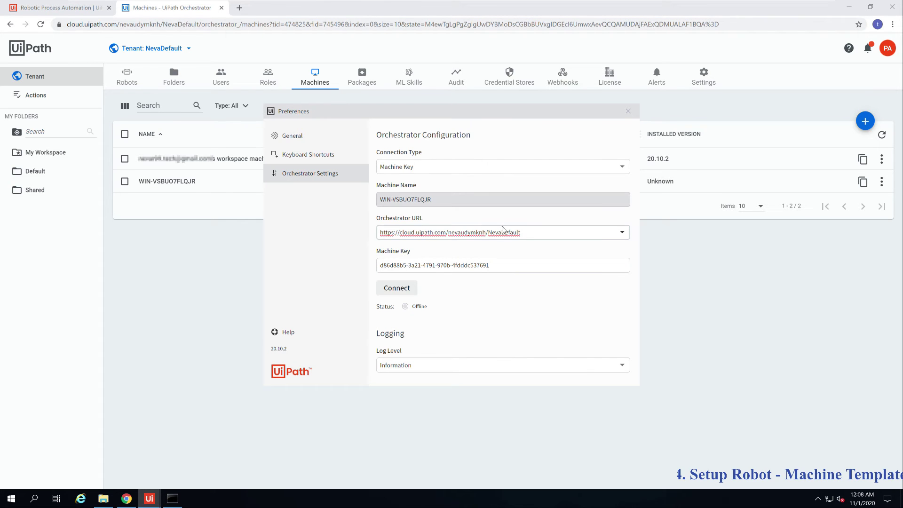
Step: Connect UiPath Assistant to Orchestrator with the entered URL and machine key
click(405, 290)
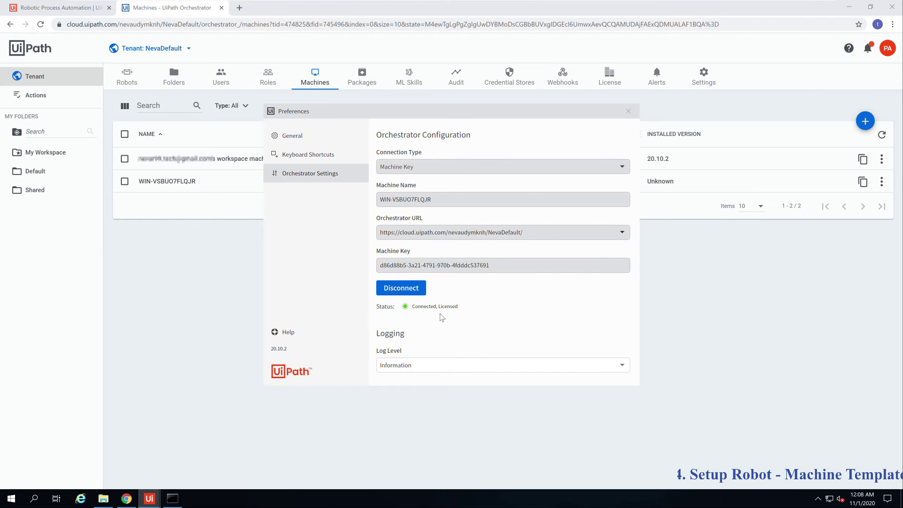
click(239, 442)
Step: Launch UiPath Studio, dismiss the welcome dialog and create a blank process named BlankProcess with C# as the language
click(9, 503)
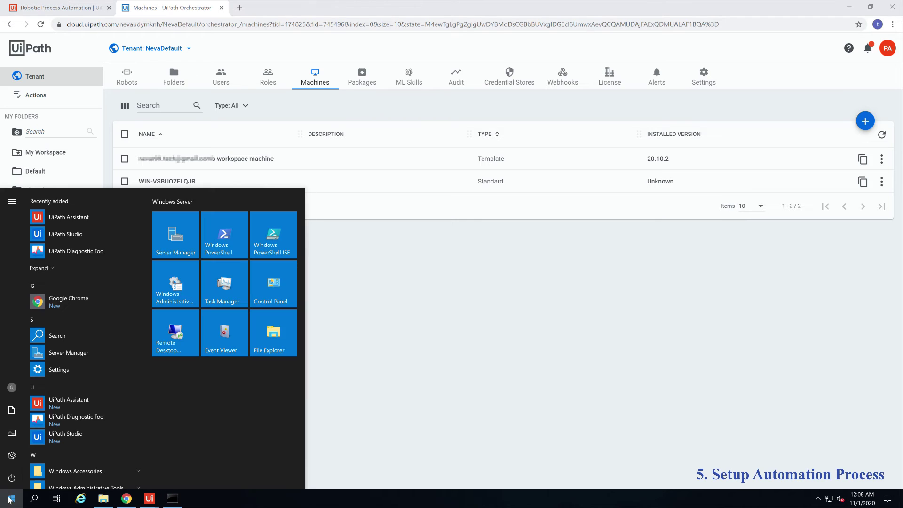
click(69, 236)
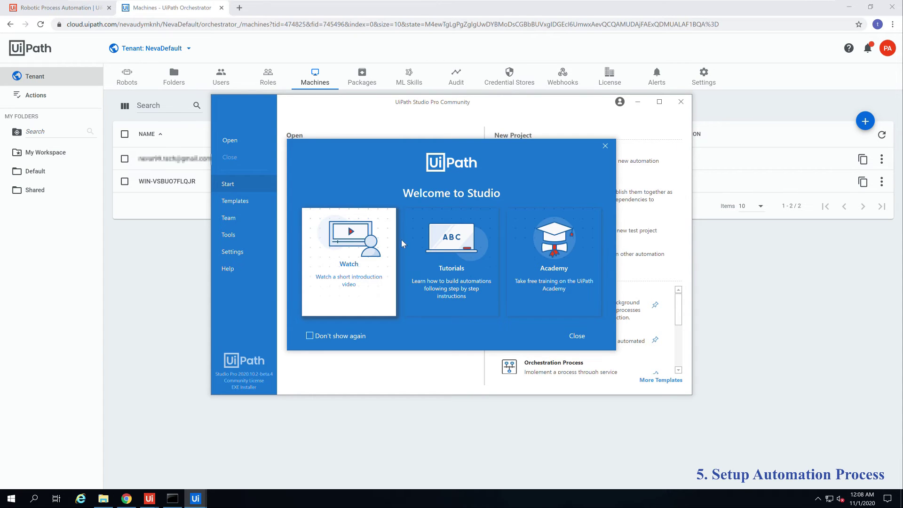
click(577, 336)
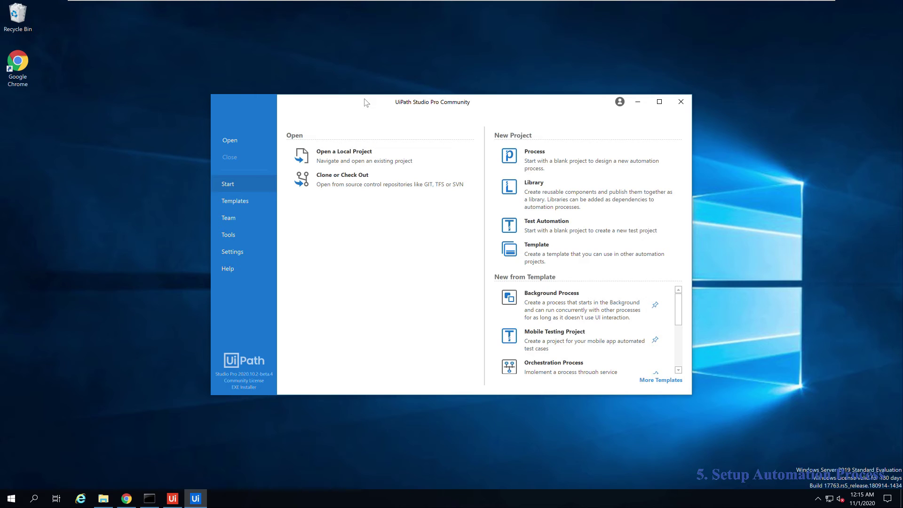
click(536, 160)
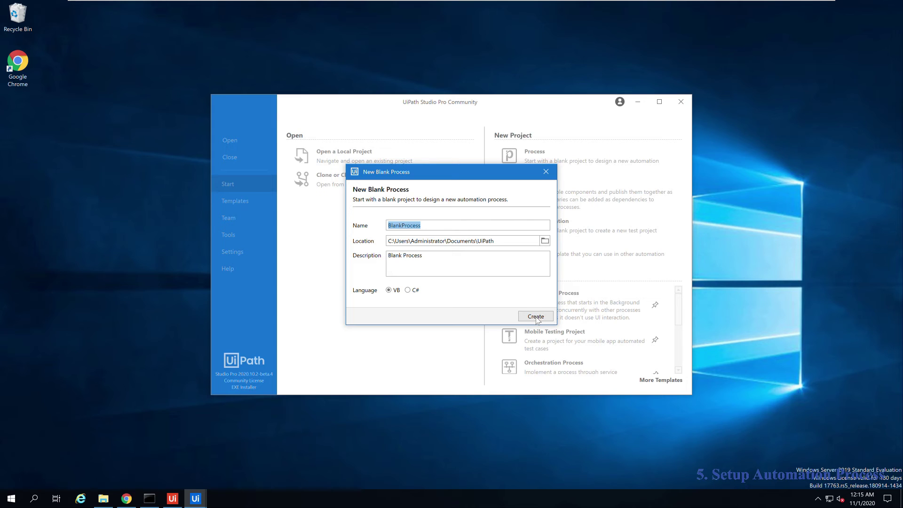
click(408, 290)
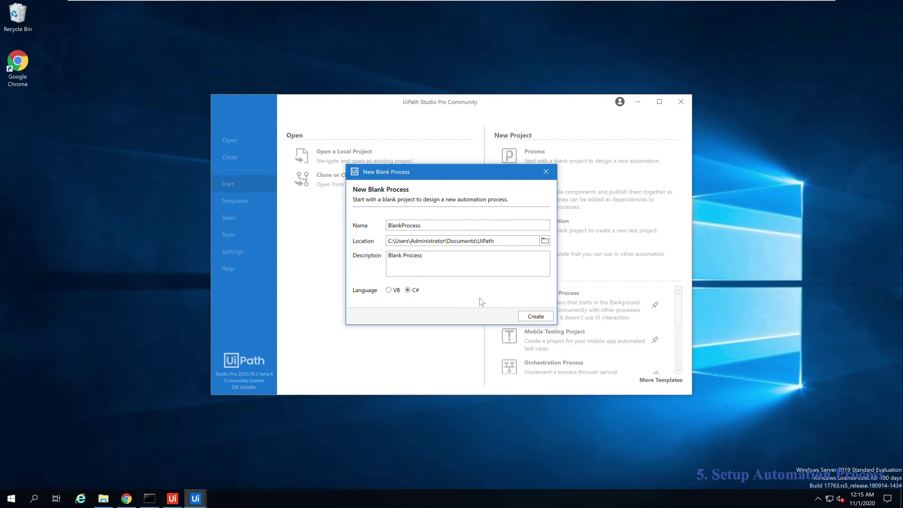
click(535, 317)
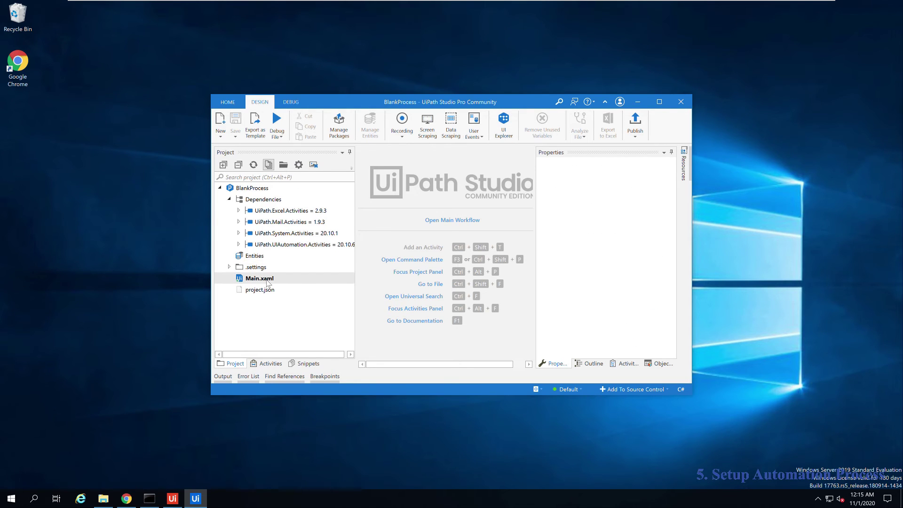
Step: Add a Message Box activity with the text "Hello World" to Main.xaml and save the workflow
click(260, 279)
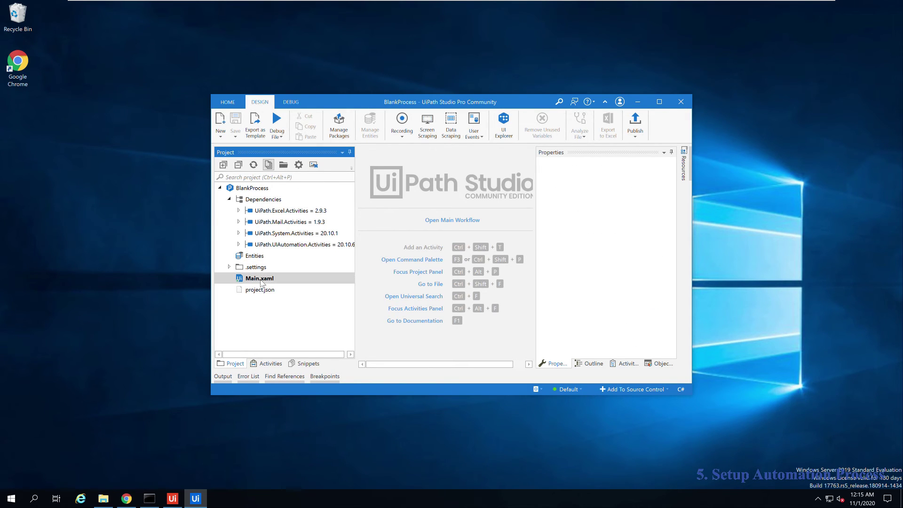
double_click(265, 282)
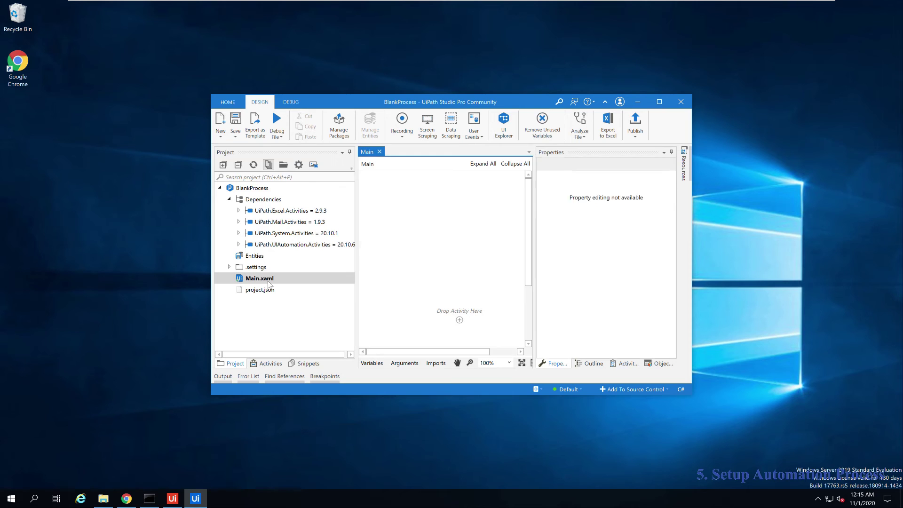
click(271, 363)
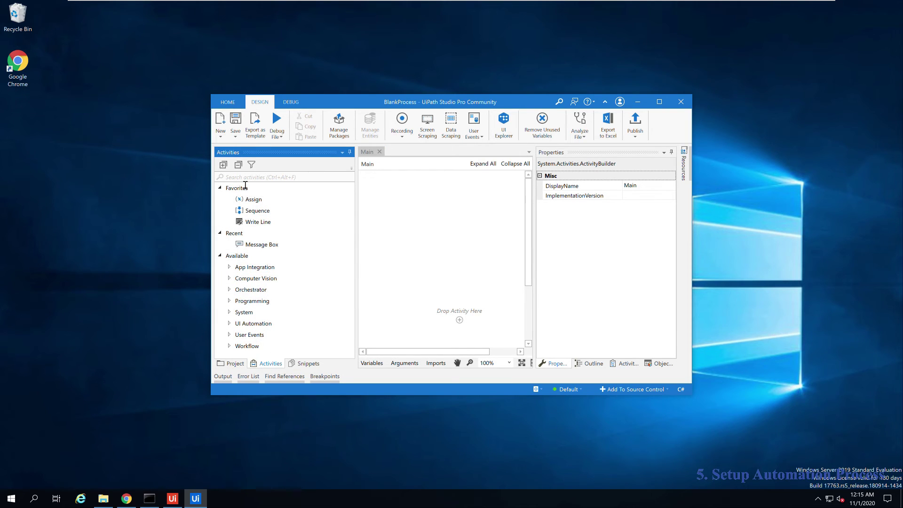
drag(246, 244, 462, 321)
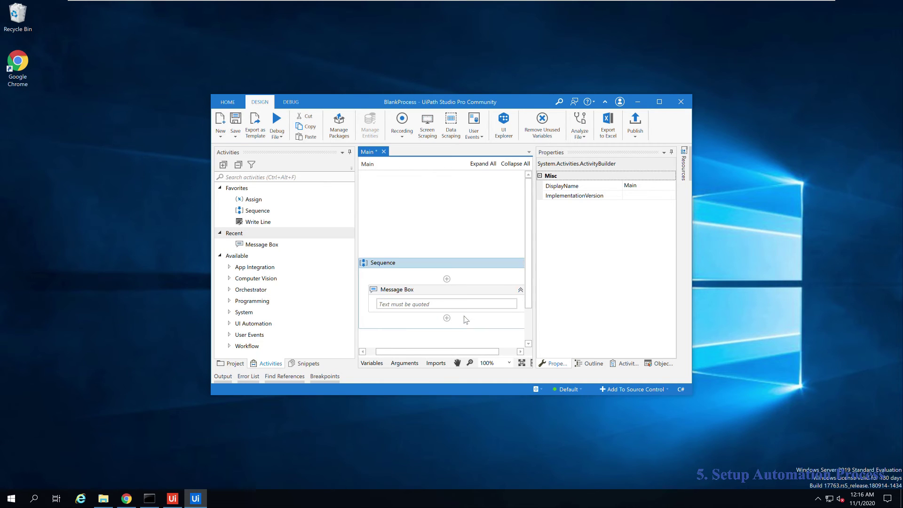
click(454, 308)
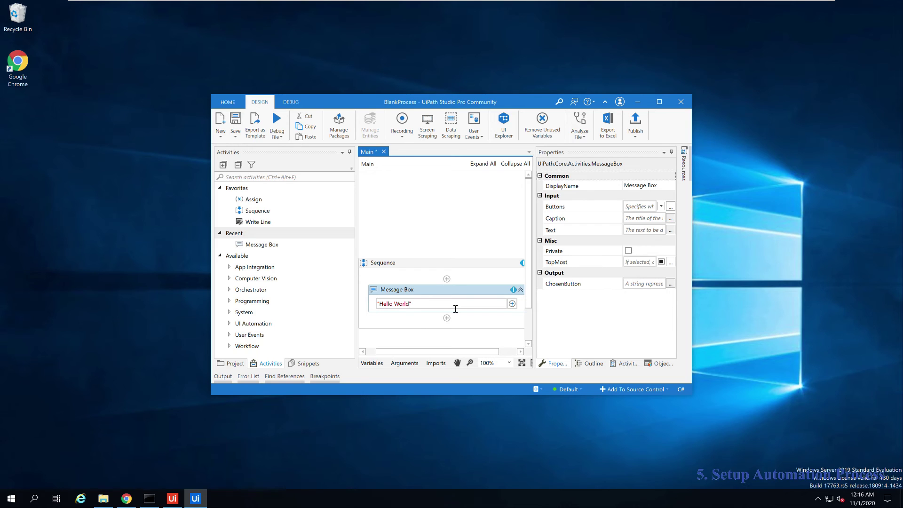
click(460, 292)
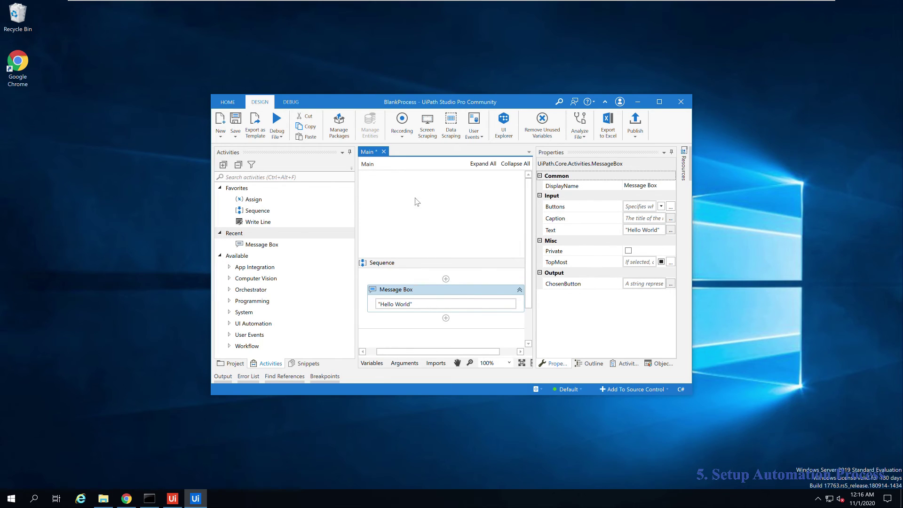
click(236, 121)
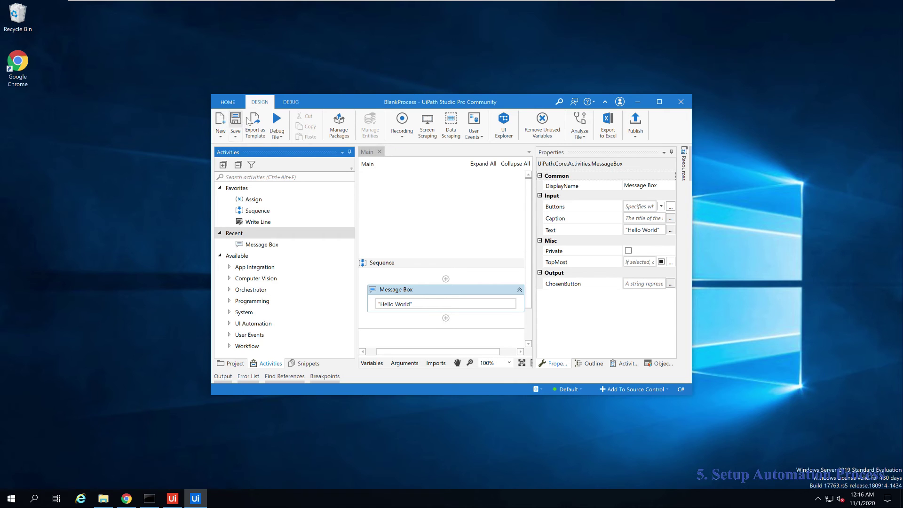
Step: Publish the project as package BlankProcess version 1.0.1 to the Orchestrator Tenant Processes Feed
click(636, 122)
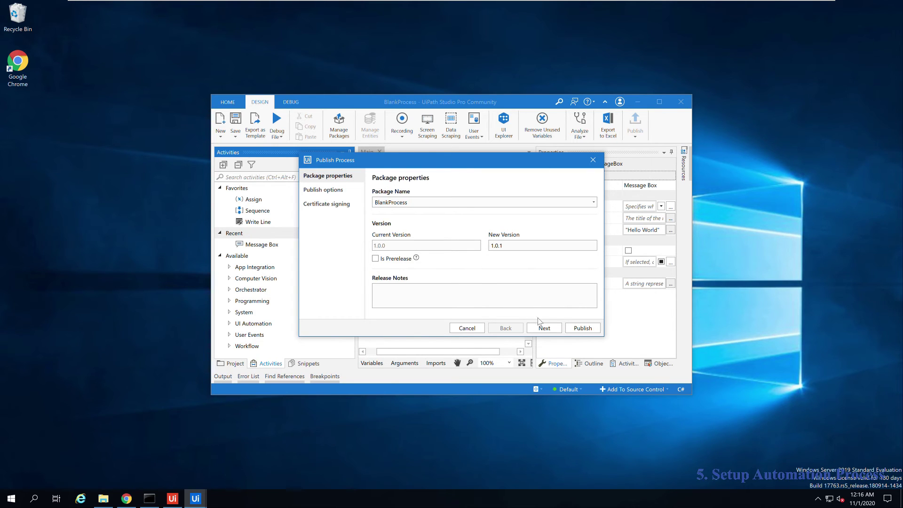
click(558, 330)
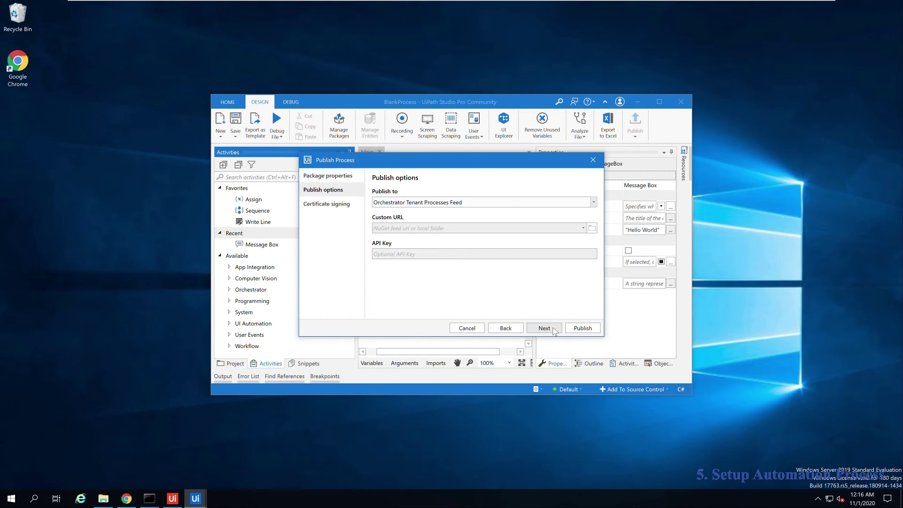
click(555, 331)
click(581, 328)
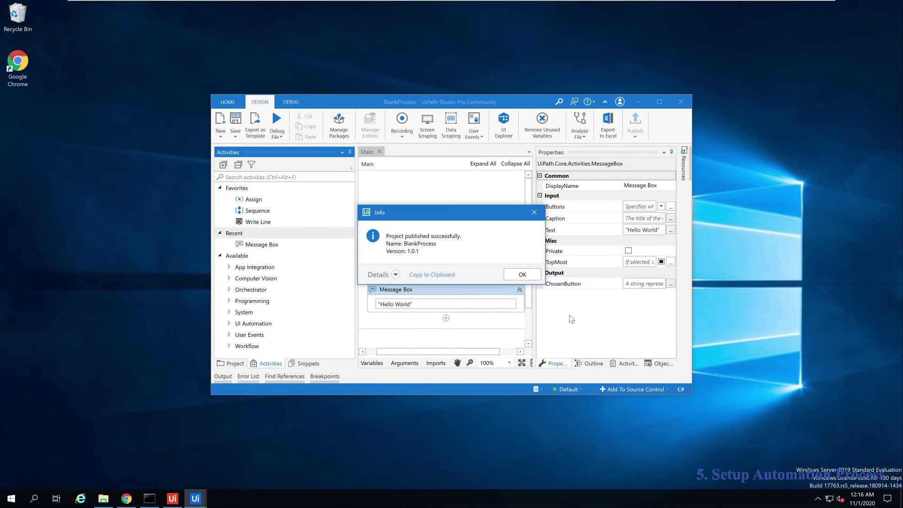
click(522, 277)
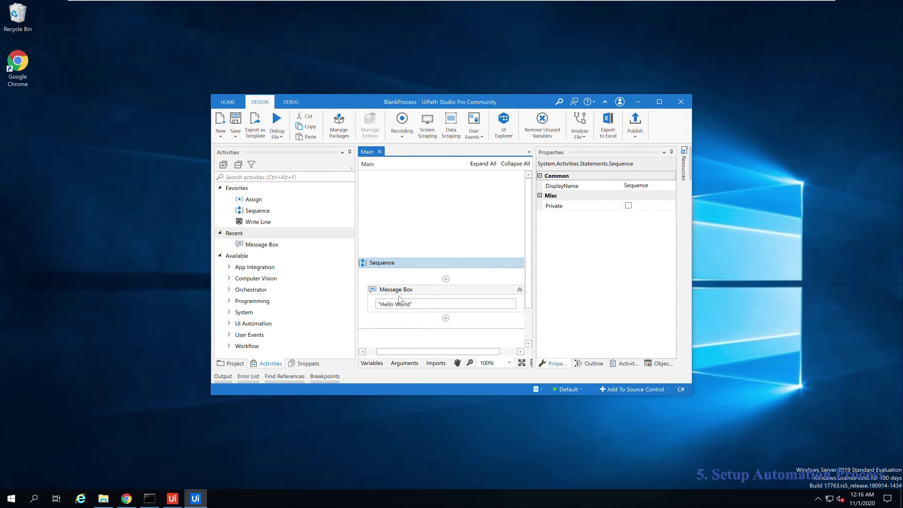
Step: Switch to Orchestrator in Chrome, refresh the tenant's packages and check the versions of the BlankProcess package
click(126, 498)
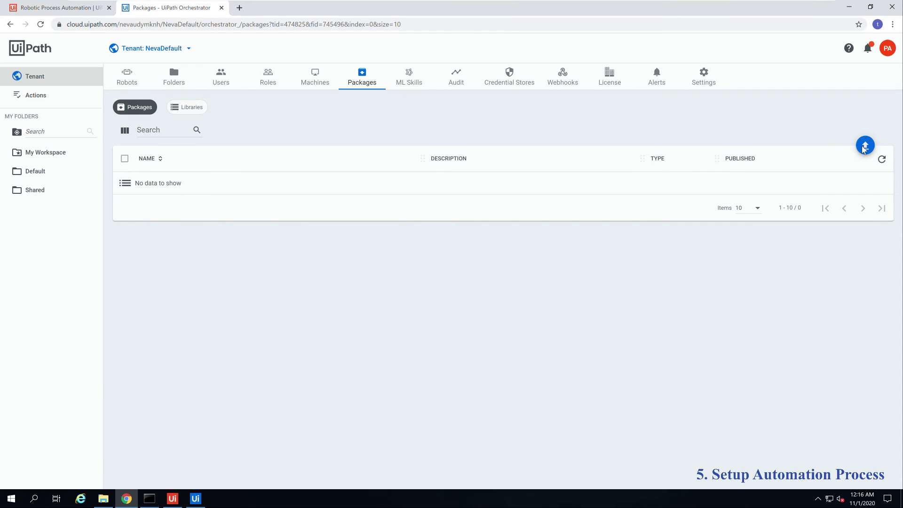
click(881, 159)
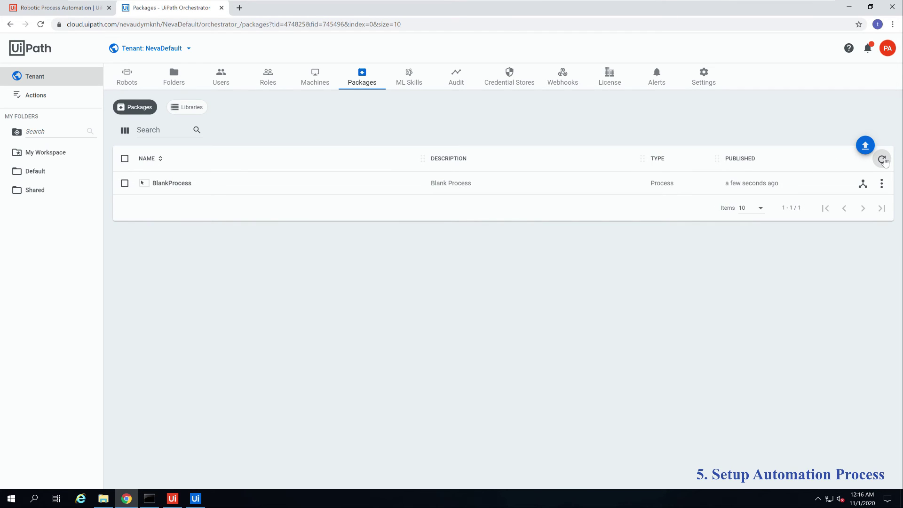
click(881, 183)
click(852, 204)
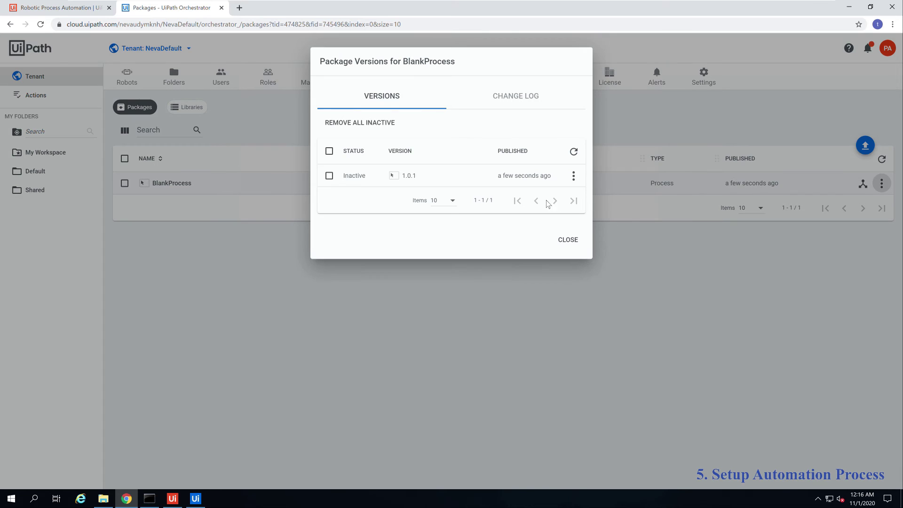
click(568, 240)
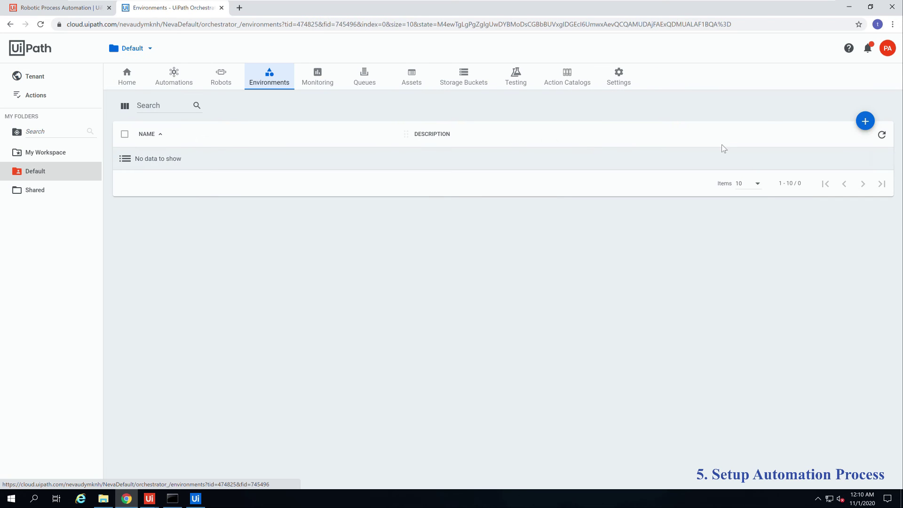
Step: Create an environment named Development in the Default folder and assign Robot_1 to it
click(865, 121)
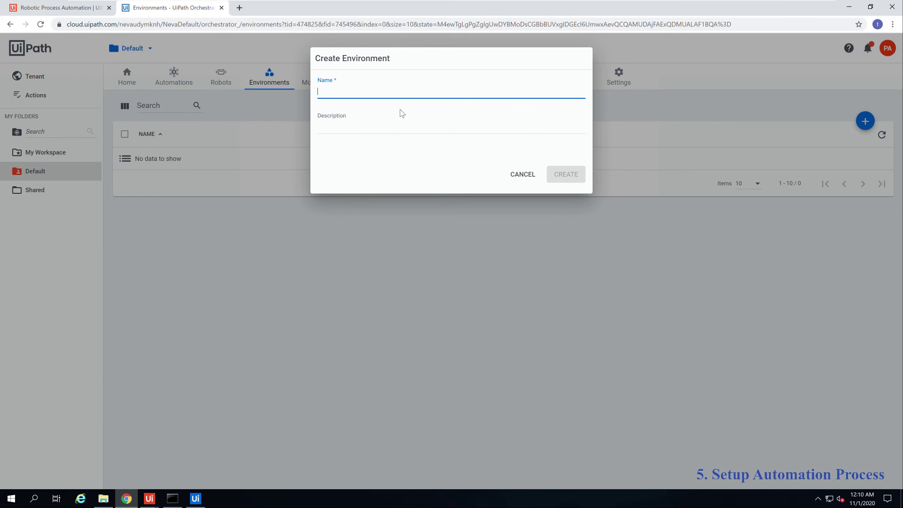
text(Development)
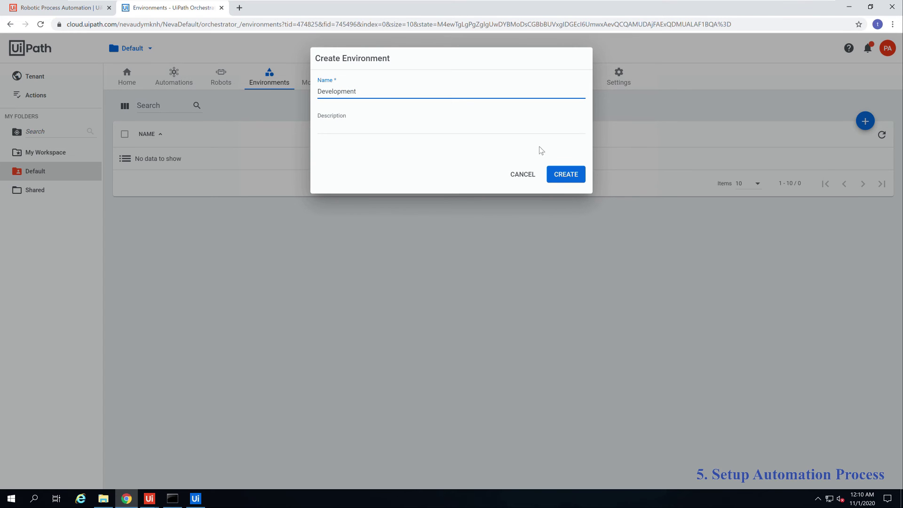
click(560, 174)
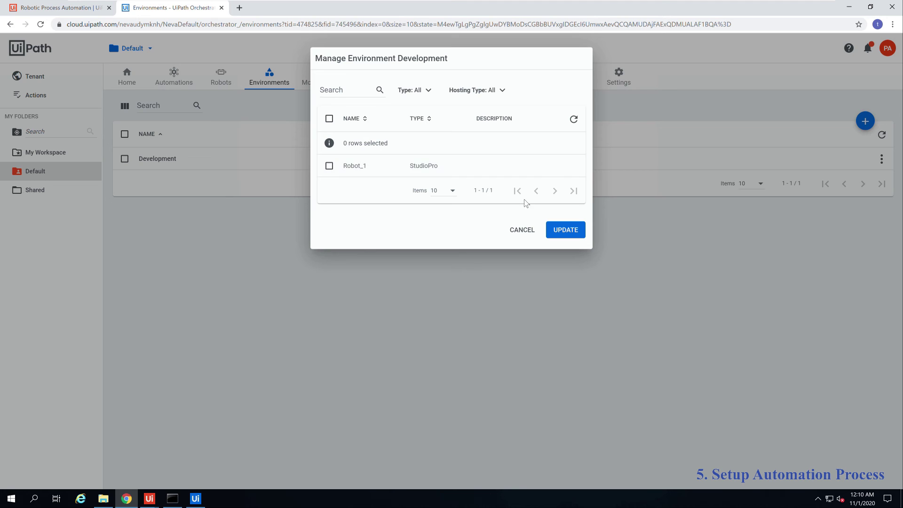
click(329, 166)
click(561, 233)
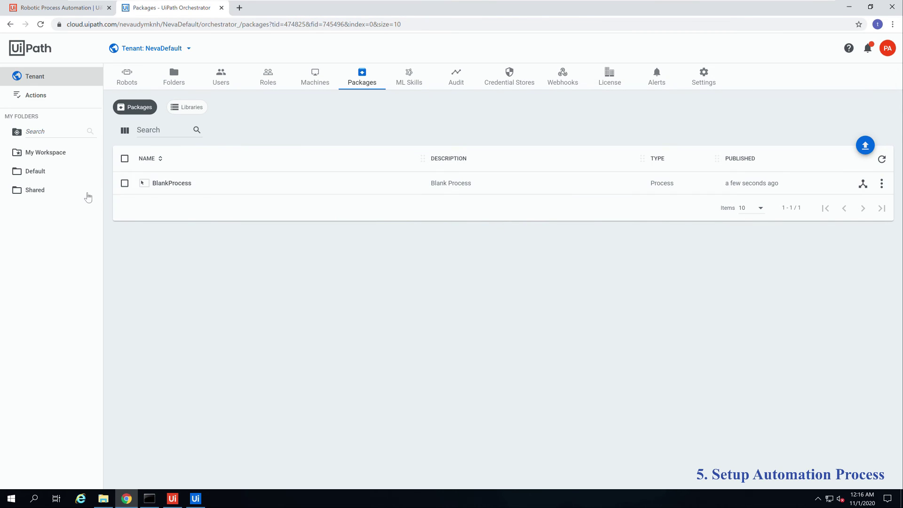
Step: Add a process to the Default folder from the BlankProcess package, version 1.0.1, in the Development environment with Normal job priority
click(52, 172)
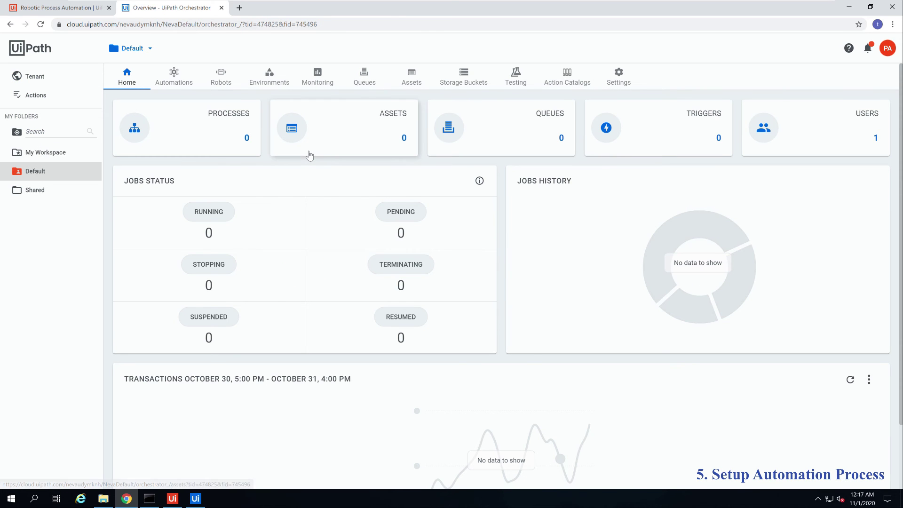
click(179, 80)
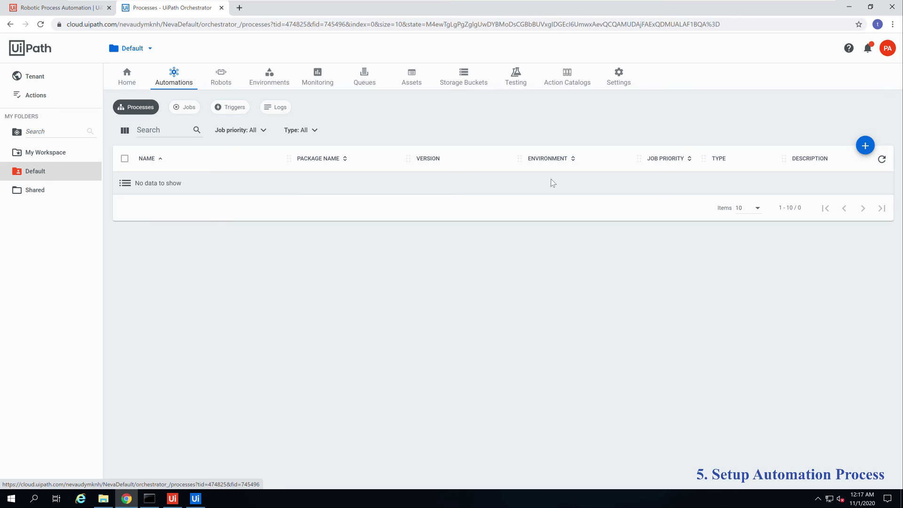
click(865, 146)
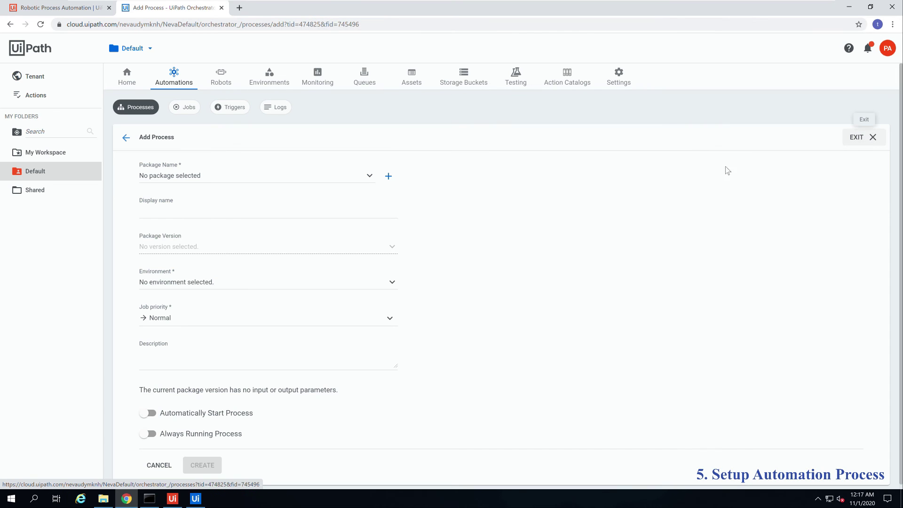
click(278, 175)
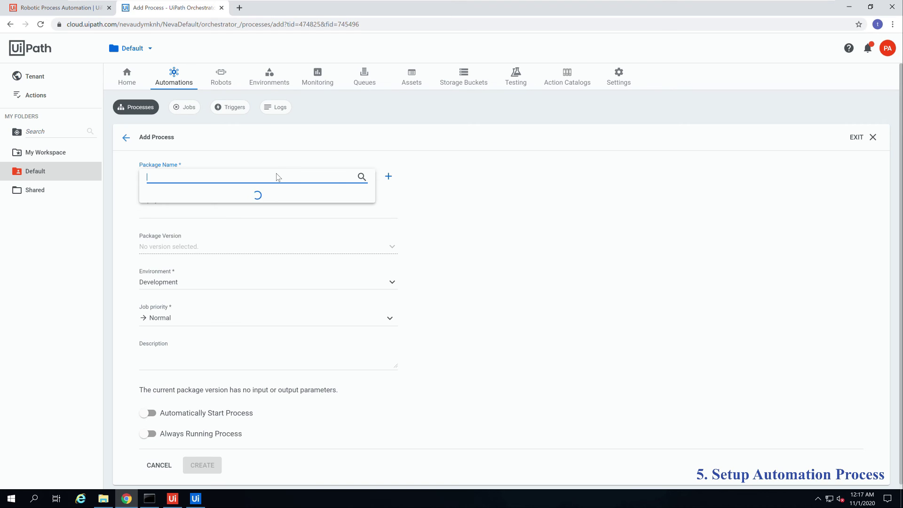
click(263, 194)
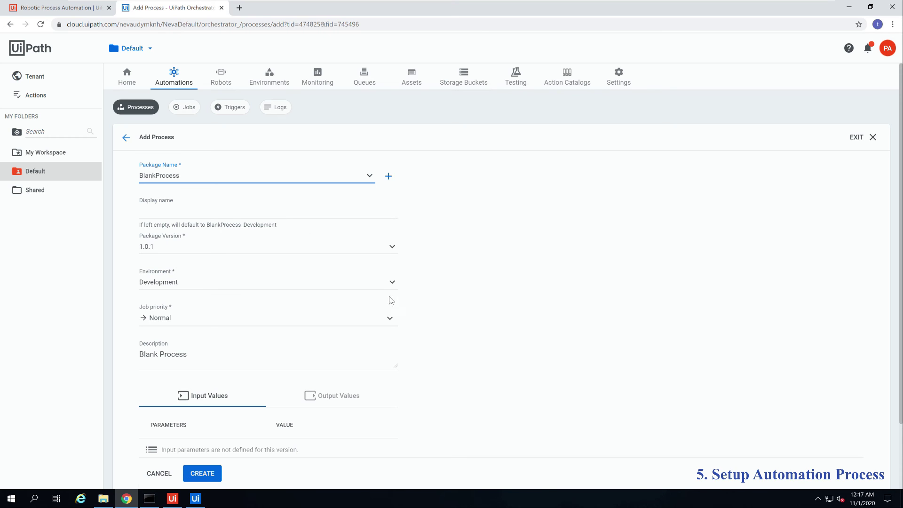
click(201, 474)
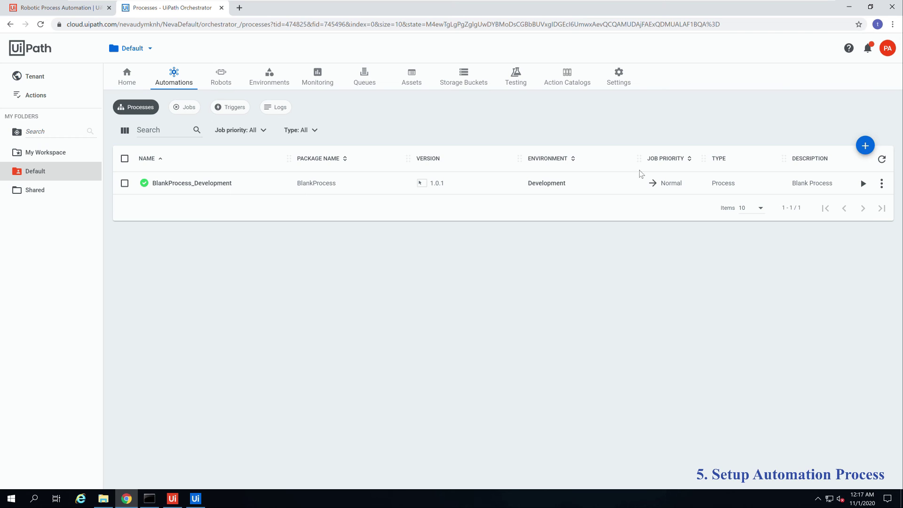
Step: Minimize the browser, open UiPath Assistant and run BlankProcess_Development from the Default folder
click(850, 7)
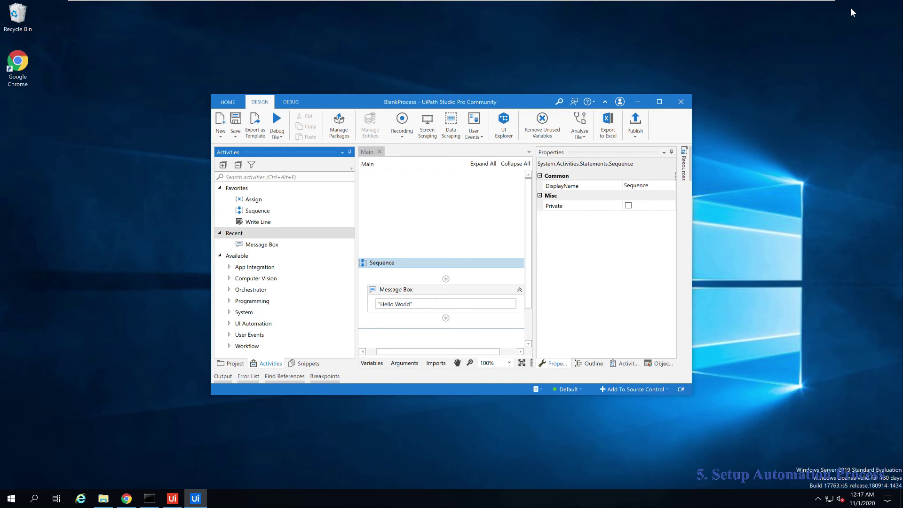
click(819, 498)
click(810, 483)
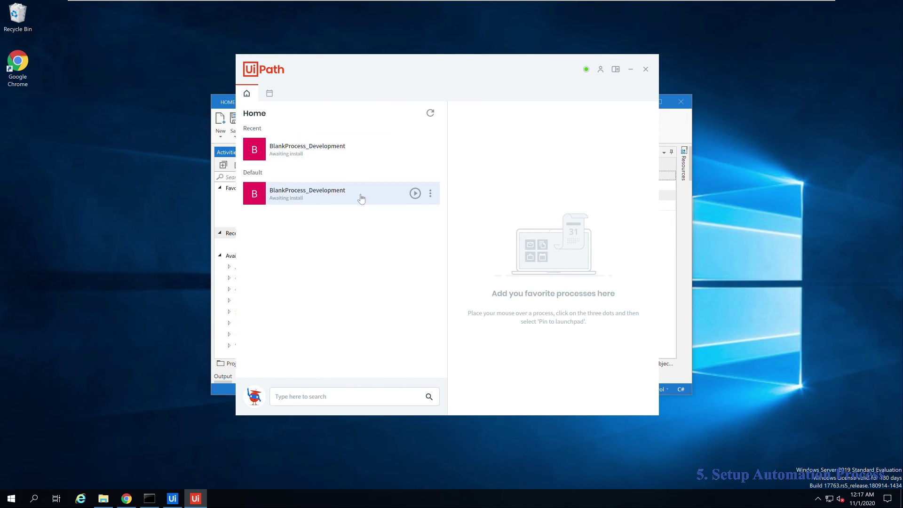
click(415, 194)
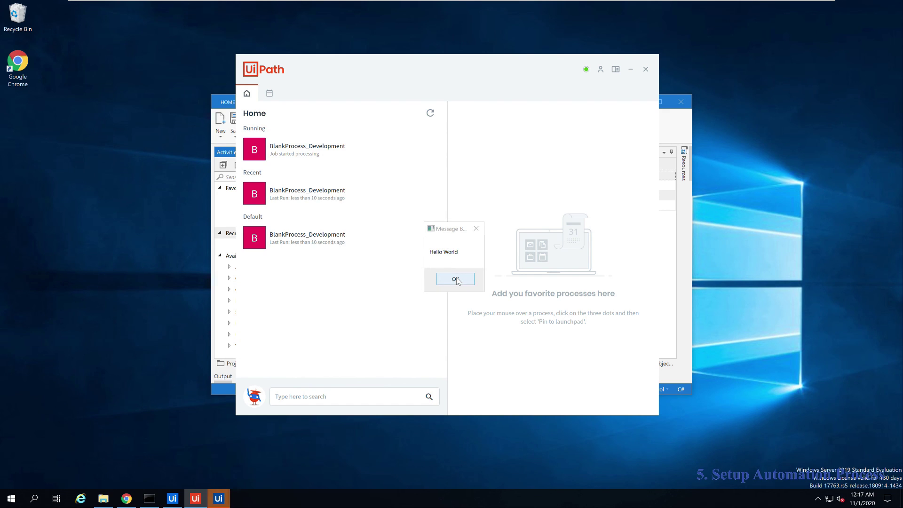
Step: Dismiss the Hello World message, switch to UiPath Studio and publish BlankProcess as version 1.0.2
click(455, 280)
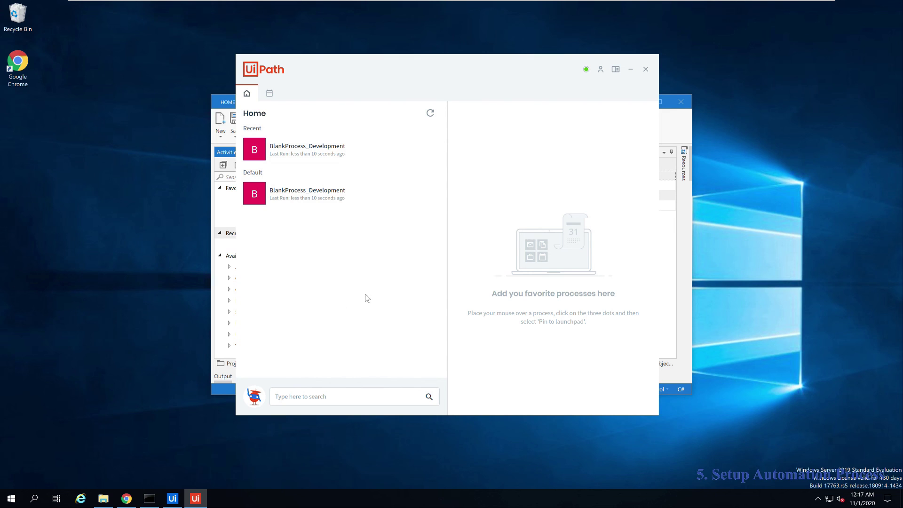
click(173, 498)
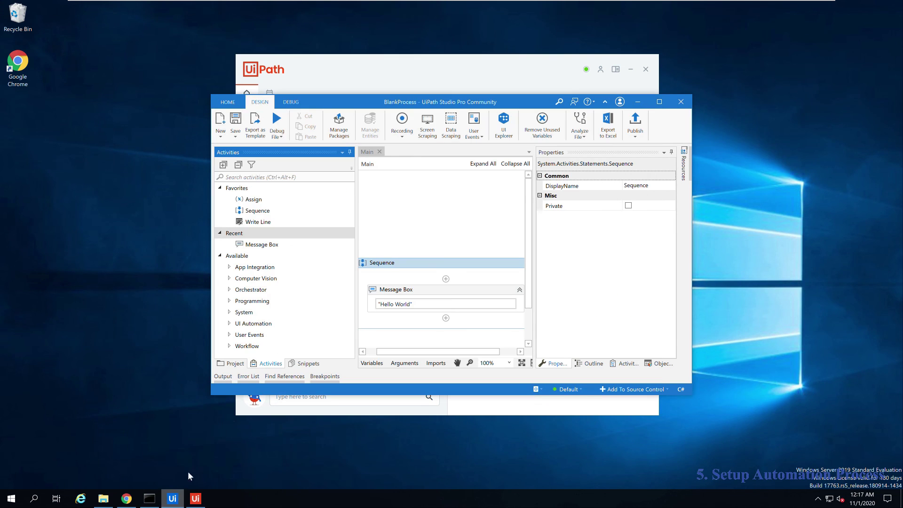
click(635, 122)
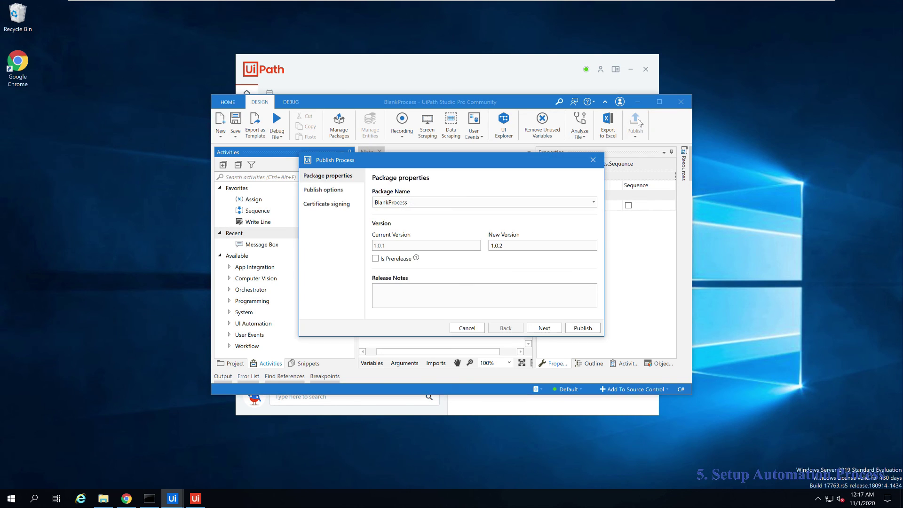
click(547, 329)
click(573, 330)
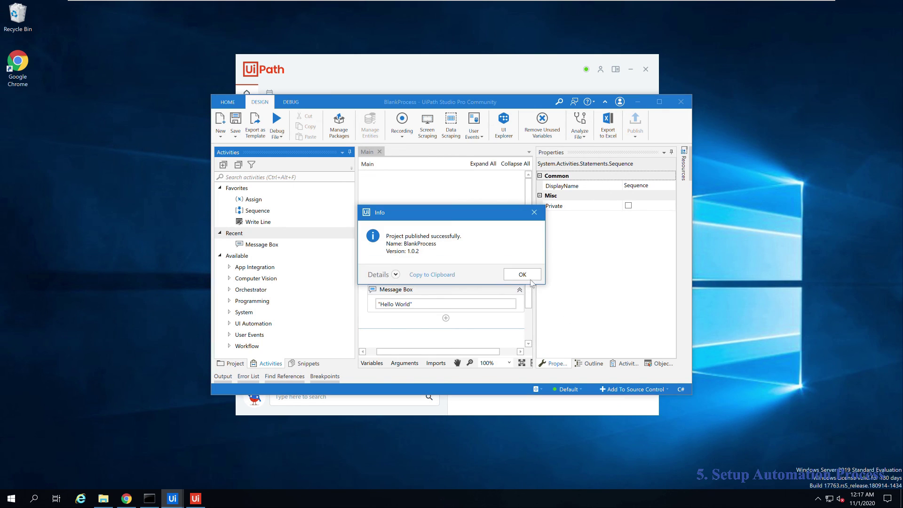
click(521, 274)
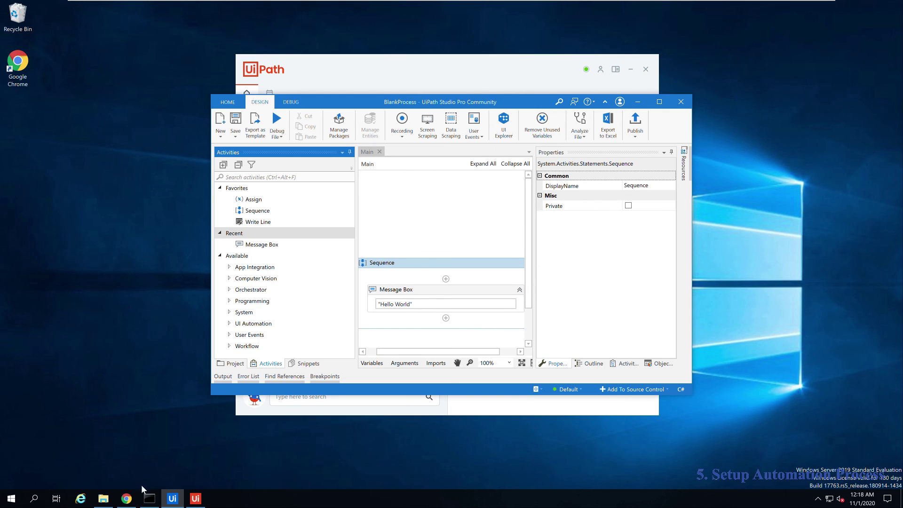
Step: Switch to Orchestrator in Chrome and check the published versions of the BlankProcess package among the tenant's packages
click(126, 498)
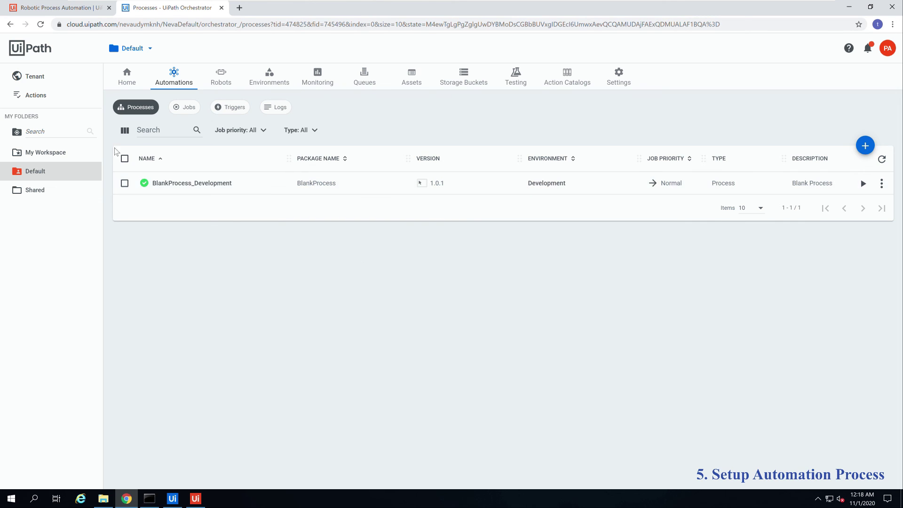
click(44, 80)
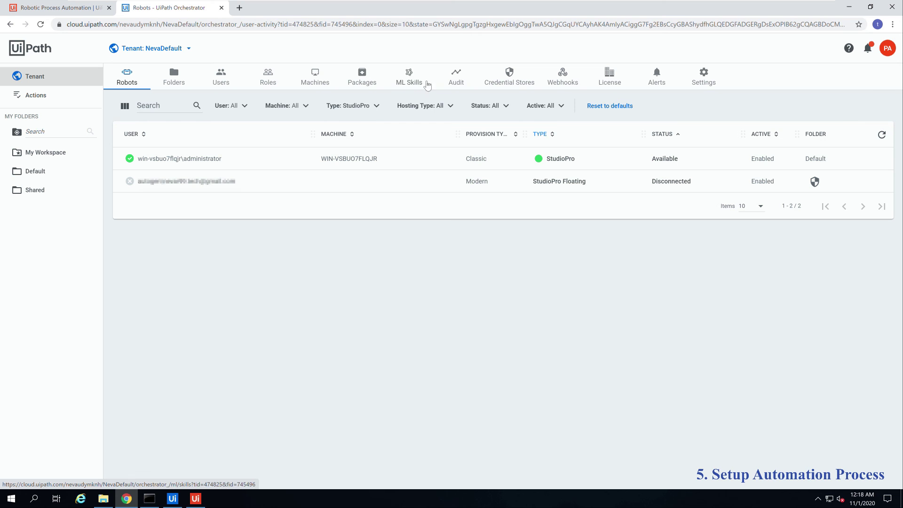
click(371, 75)
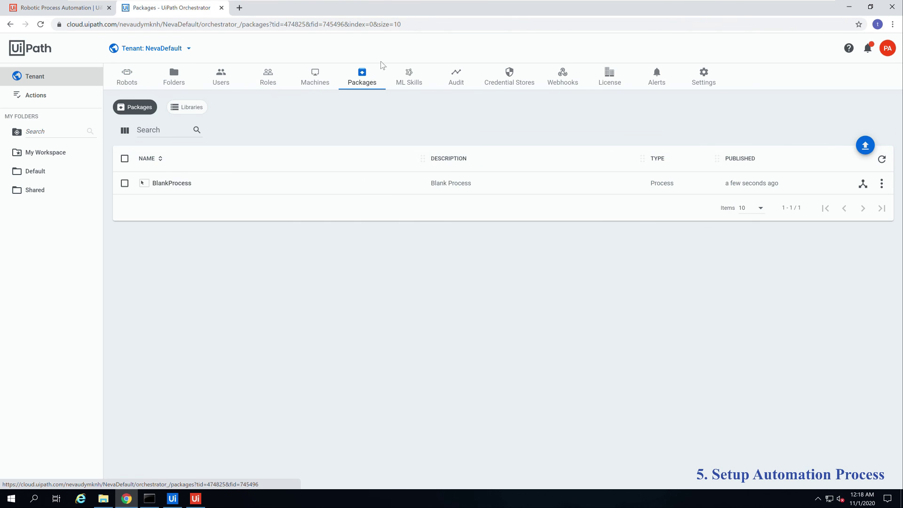
click(883, 184)
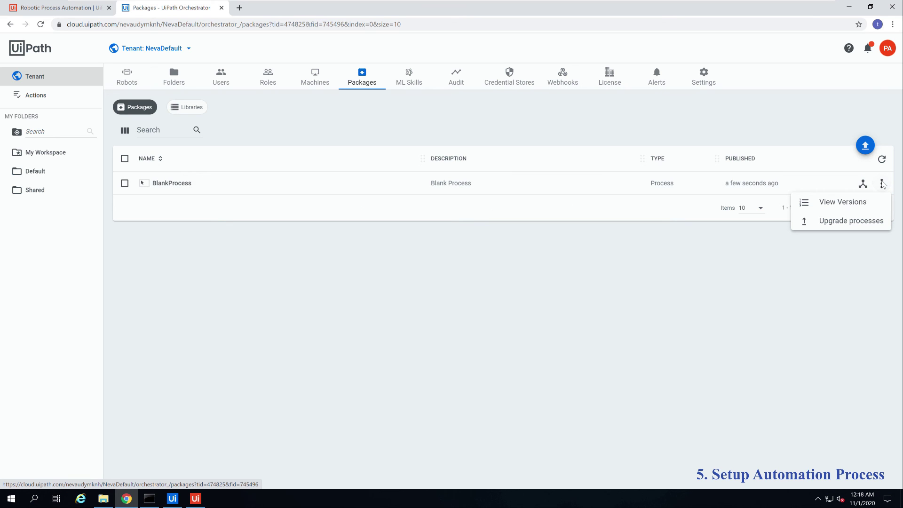
click(863, 203)
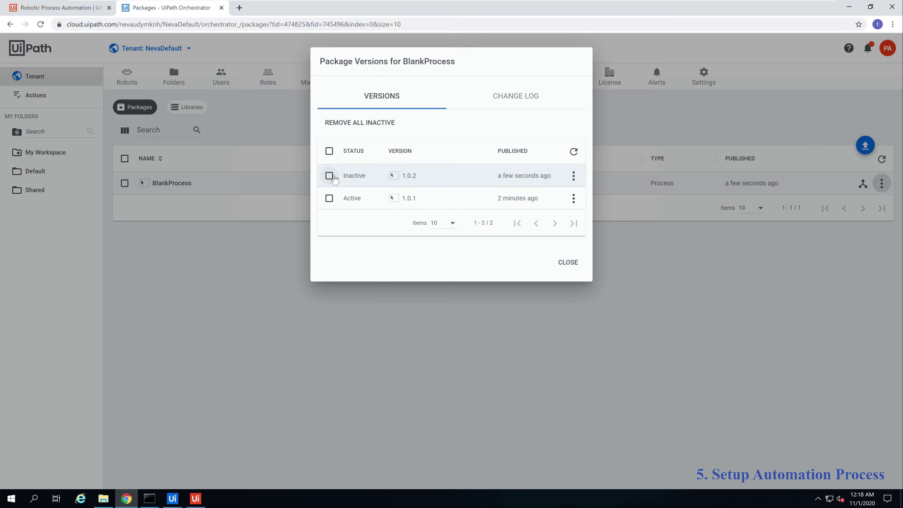
click(329, 177)
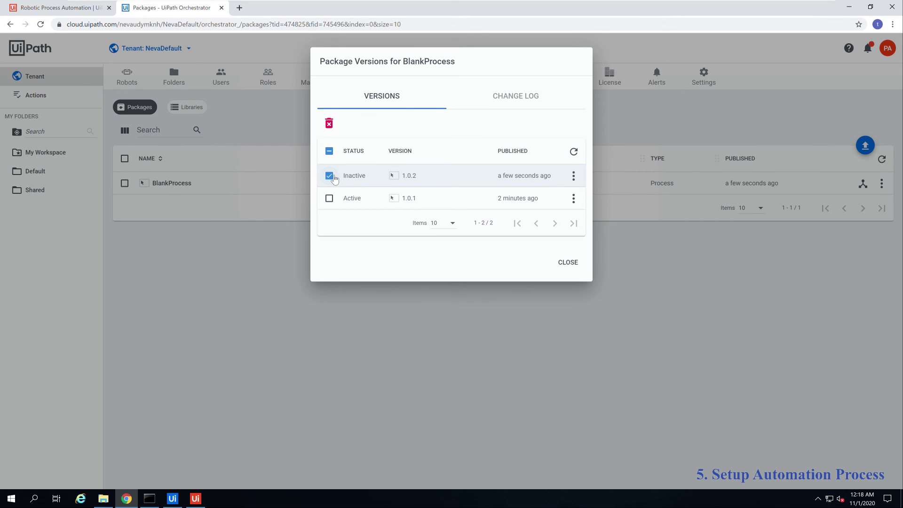
click(568, 262)
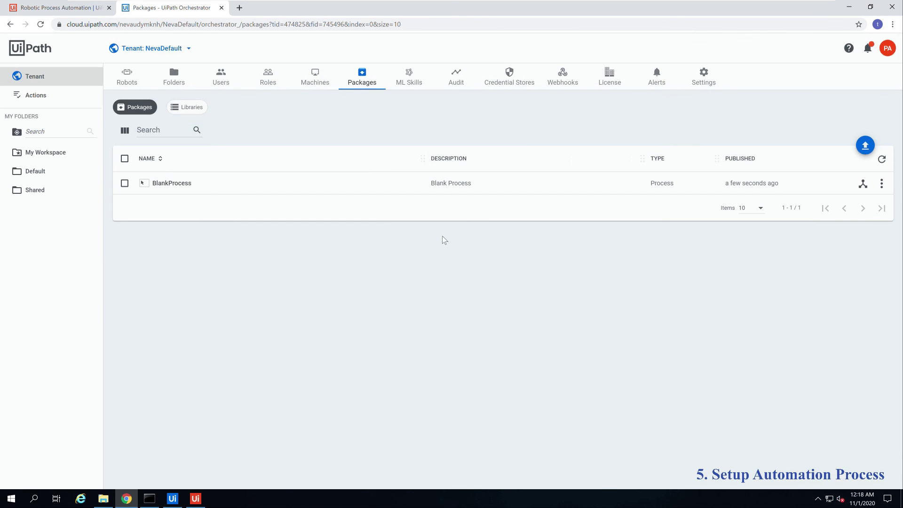
Step: Update the BlankProcess_Development process in the Default folder to the latest version of its package
click(66, 171)
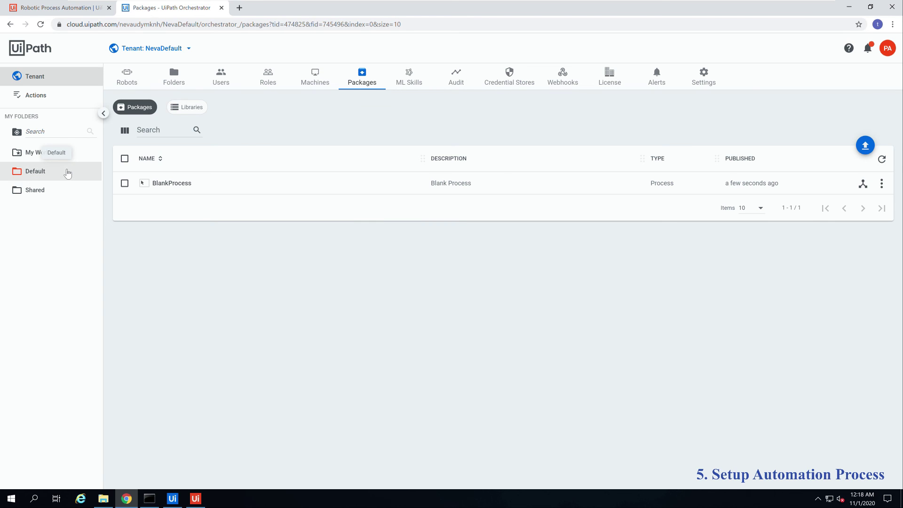
click(175, 80)
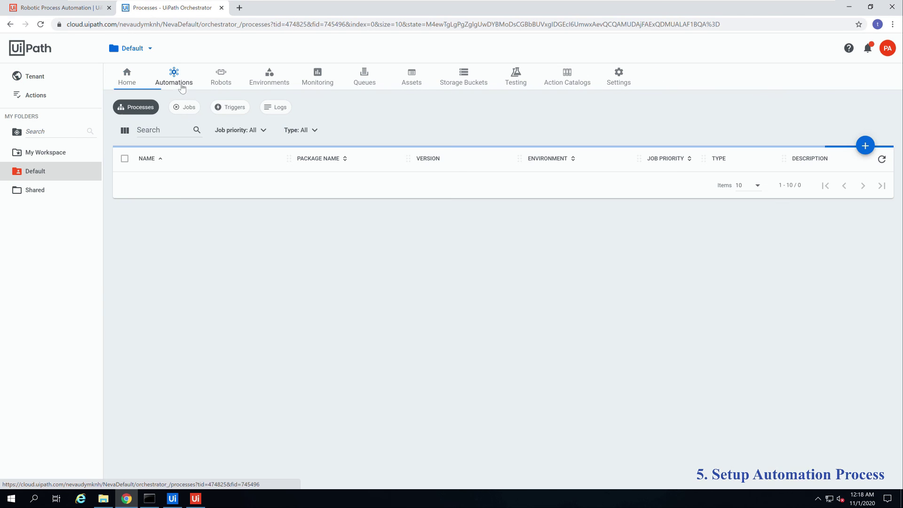
click(124, 182)
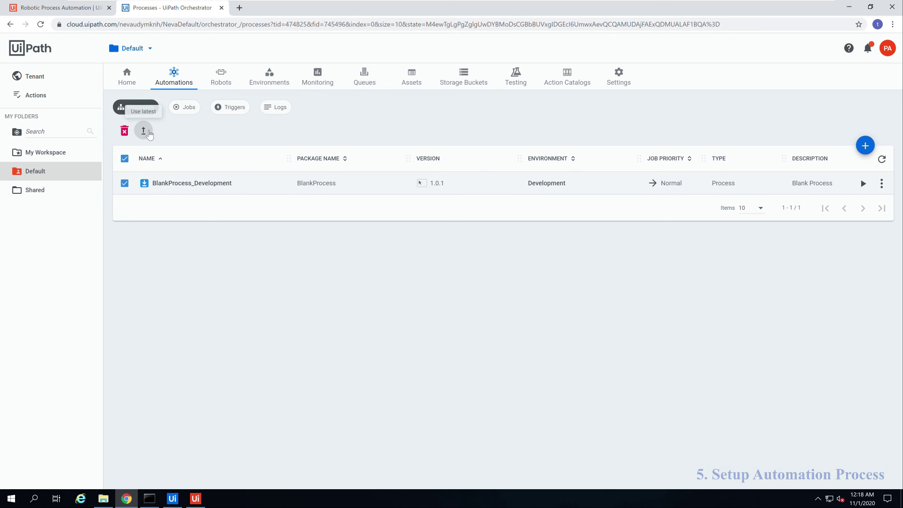
click(148, 133)
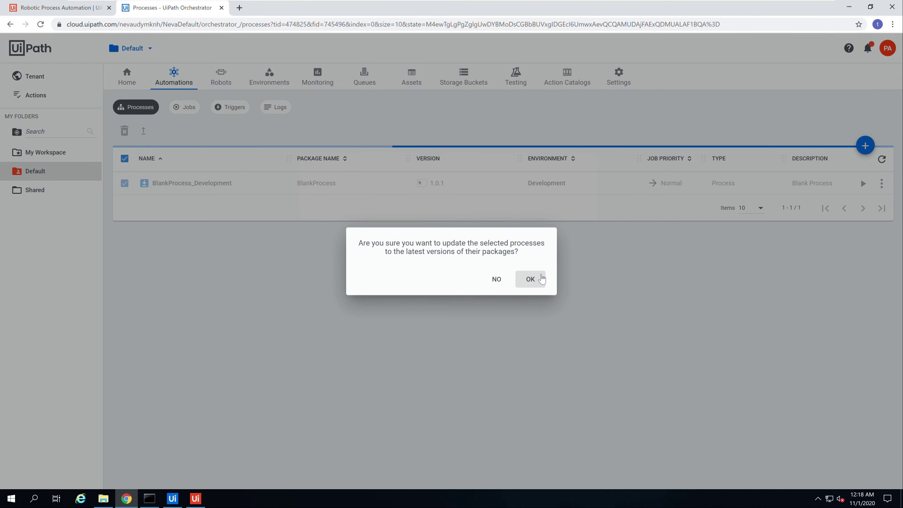
click(540, 278)
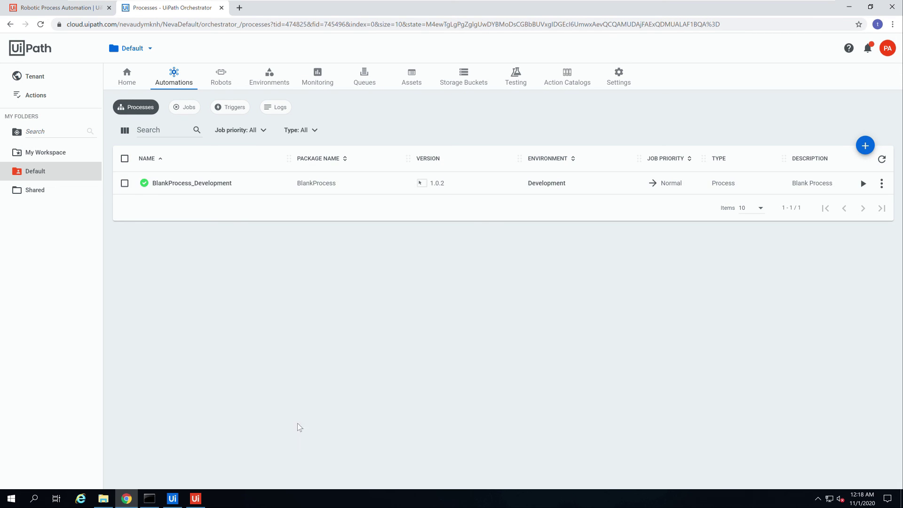
Step: Switch to UiPath Assistant and start the updated BlankProcess_Development process from the recent processes
click(195, 498)
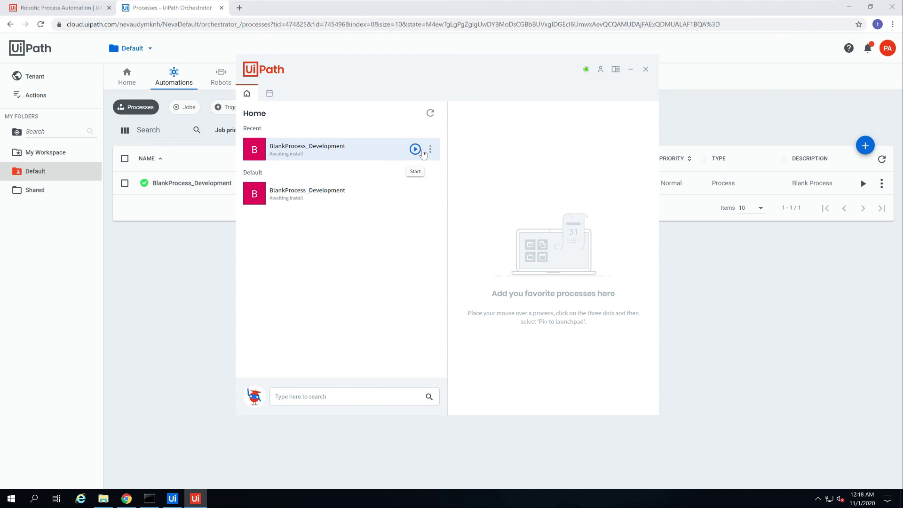
click(415, 149)
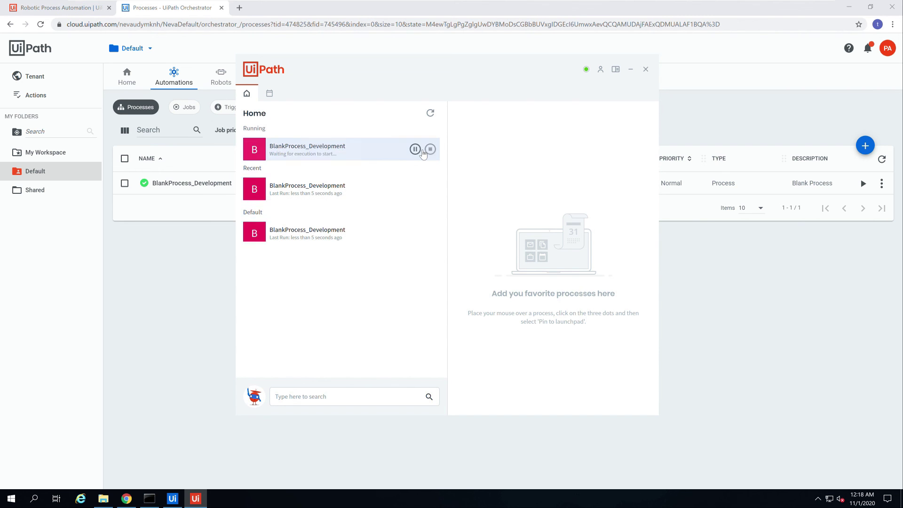